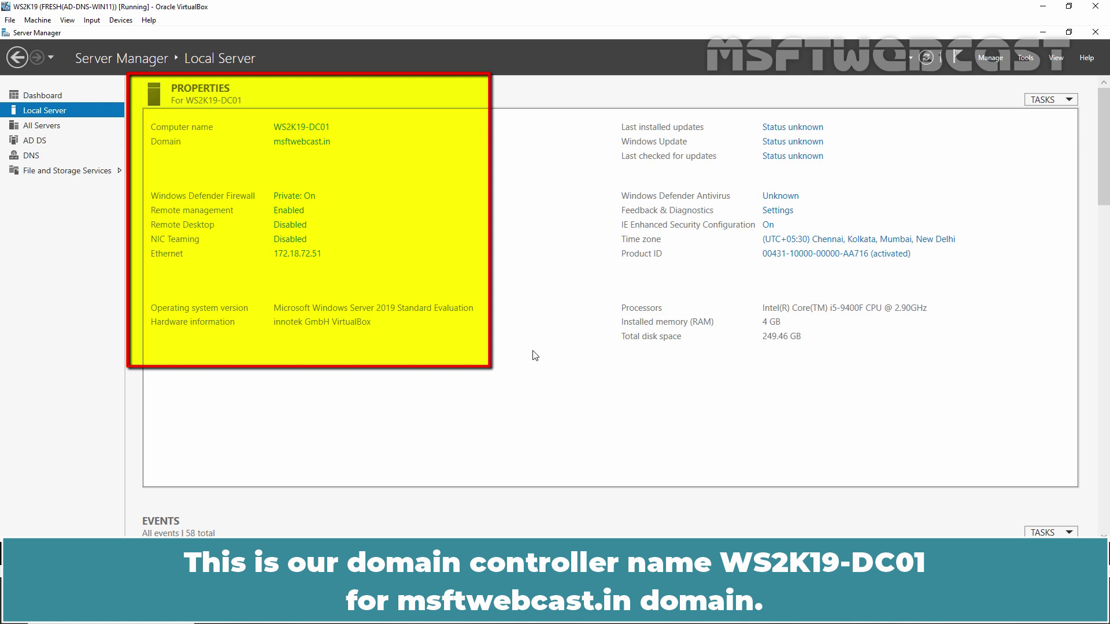
# - Launch Active Directory Users and Computers from Server Manager's Tools menu to view the INDIA USERS OU
pyautogui.click(1027, 59)
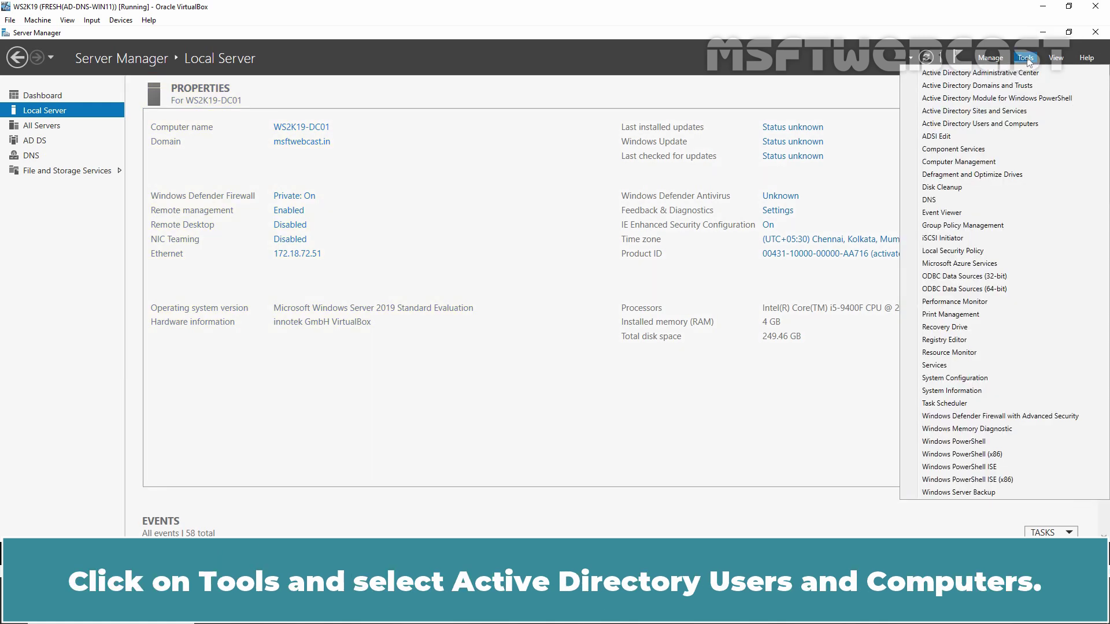
pyautogui.click(1000, 123)
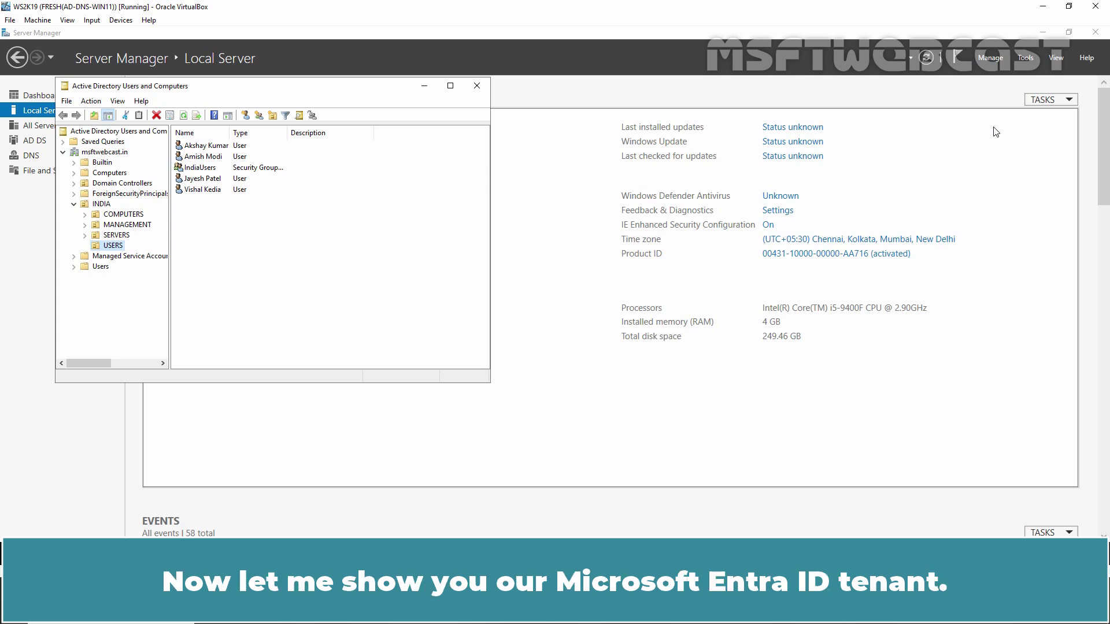
# - Check the tenant's custom domain names, including msftwebcast.in, then list all 11 tenant users
pyautogui.click(353, 503)
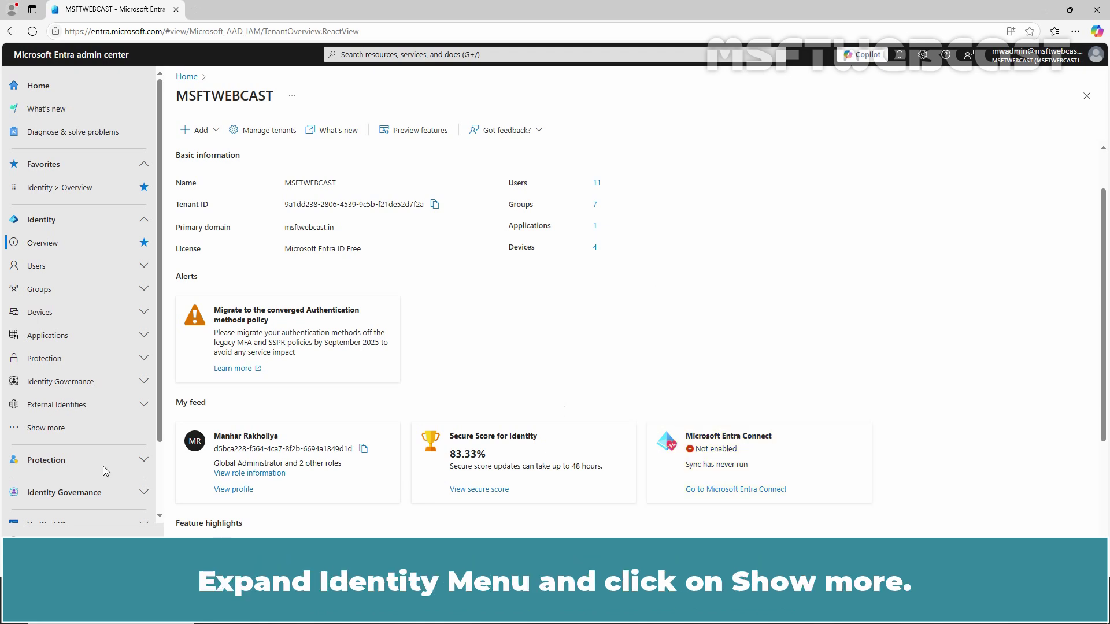
pyautogui.click(46, 427)
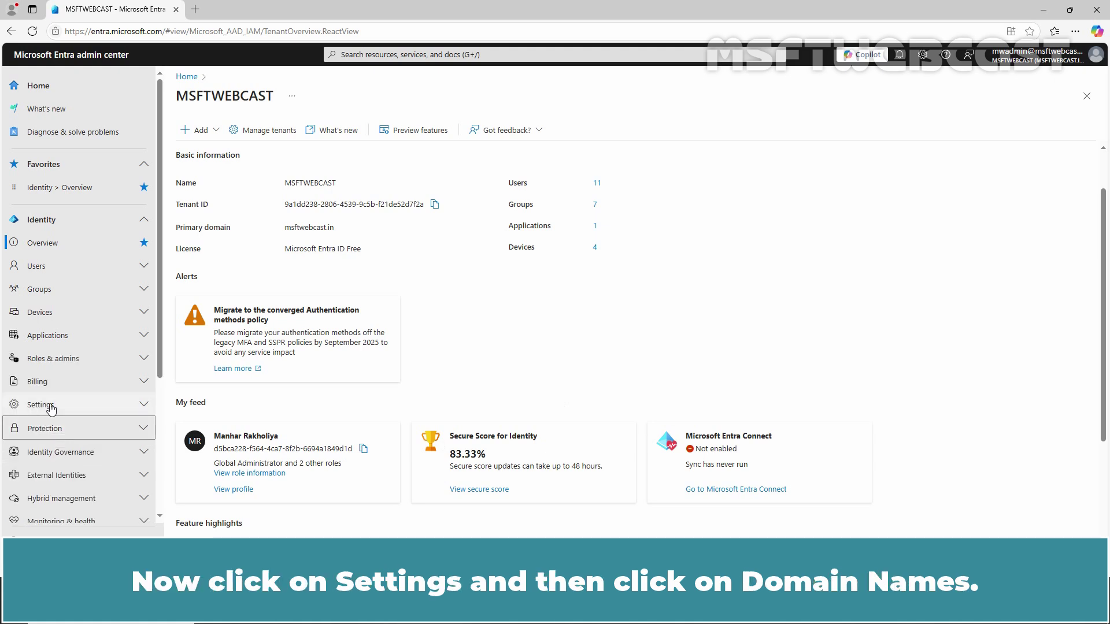
pyautogui.click(40, 404)
pyautogui.click(61, 461)
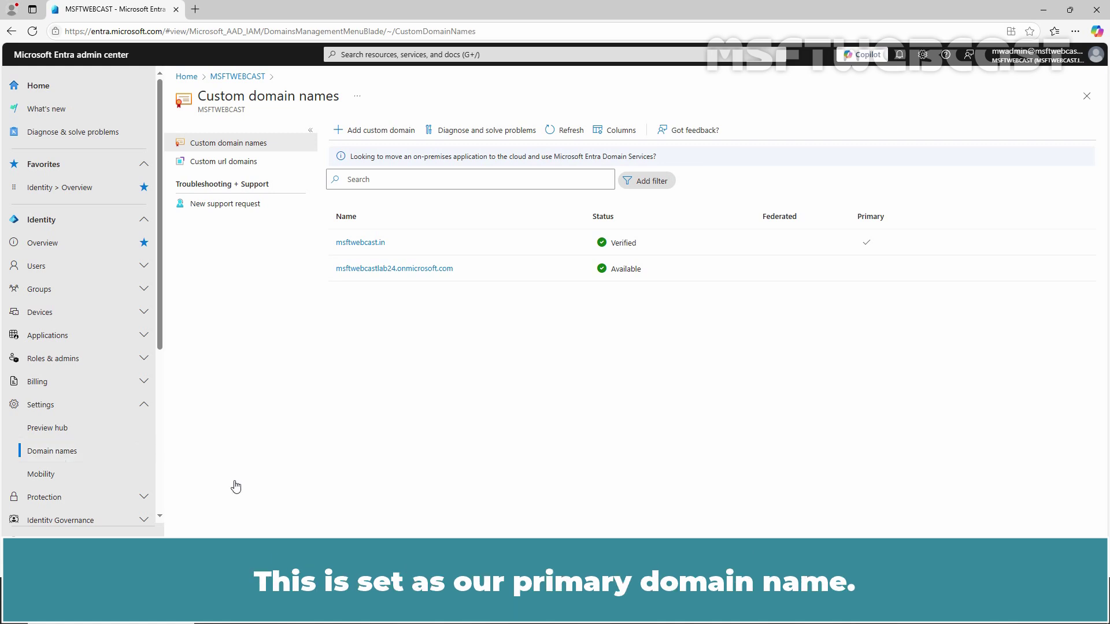
pyautogui.click(74, 267)
pyautogui.click(65, 292)
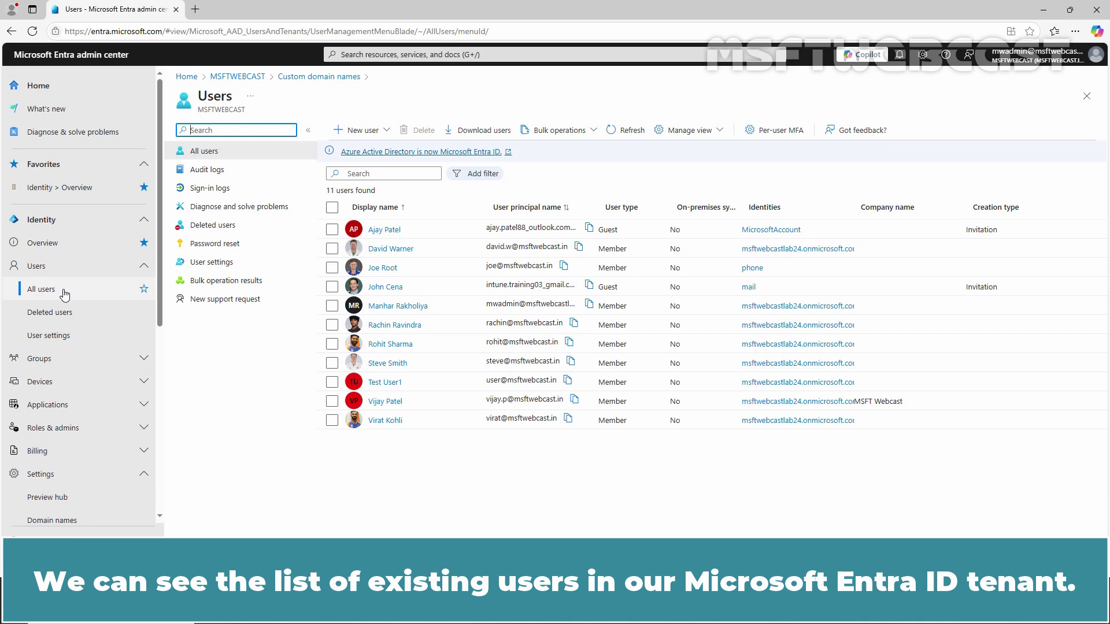
# - Go to Hybrid management > Microsoft Entra Connect > Connect Sync, showing sync not installed
pyautogui.scroll(-4, 69, 318)
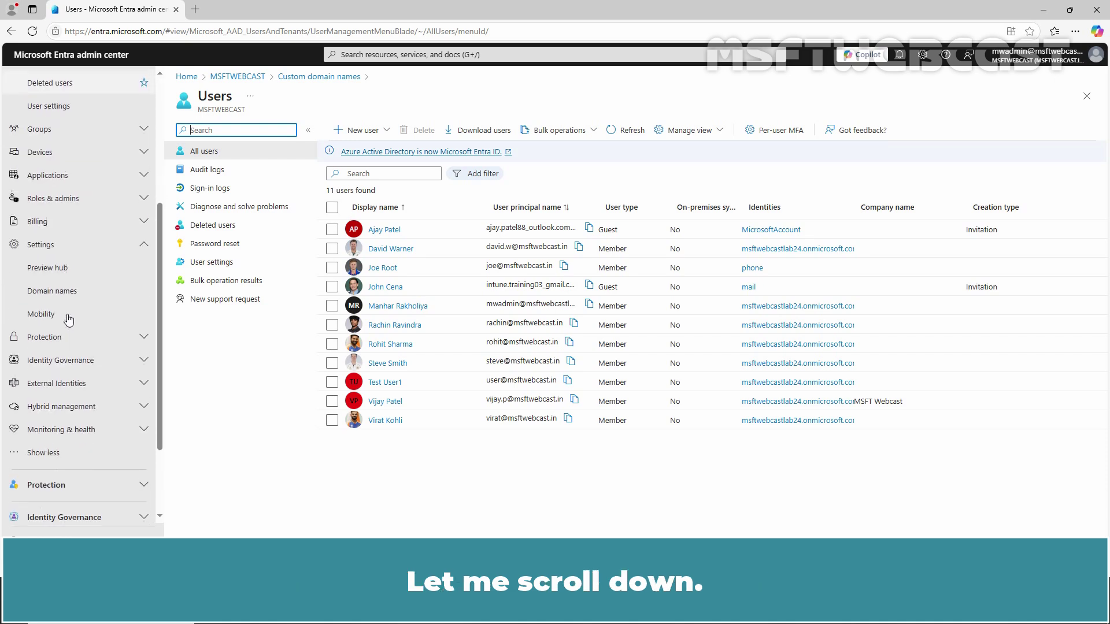
pyautogui.click(63, 407)
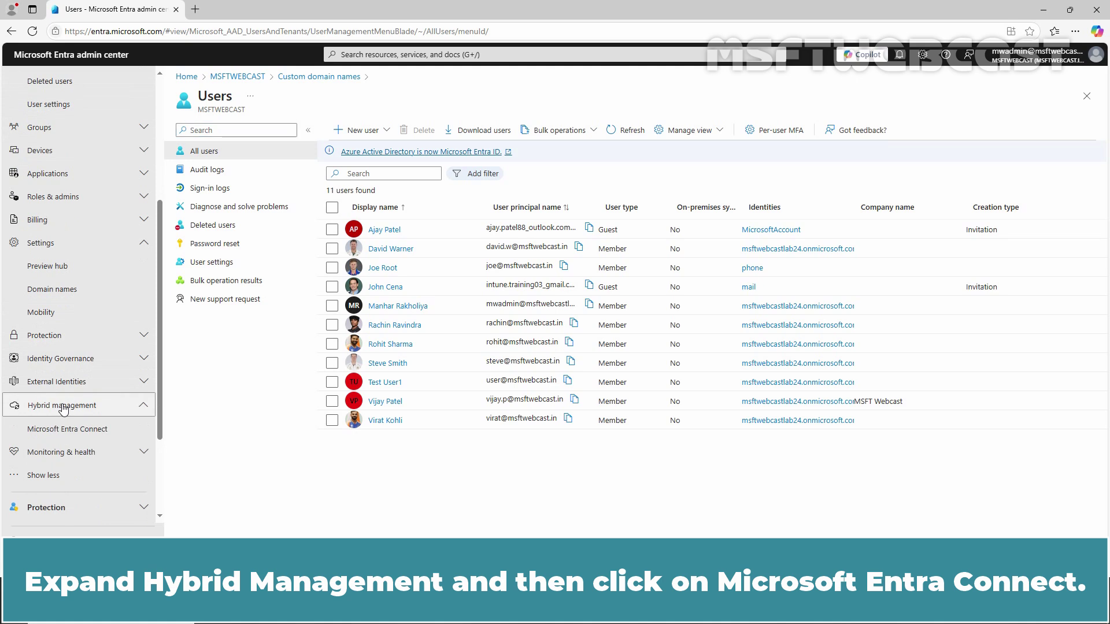
pyautogui.click(80, 431)
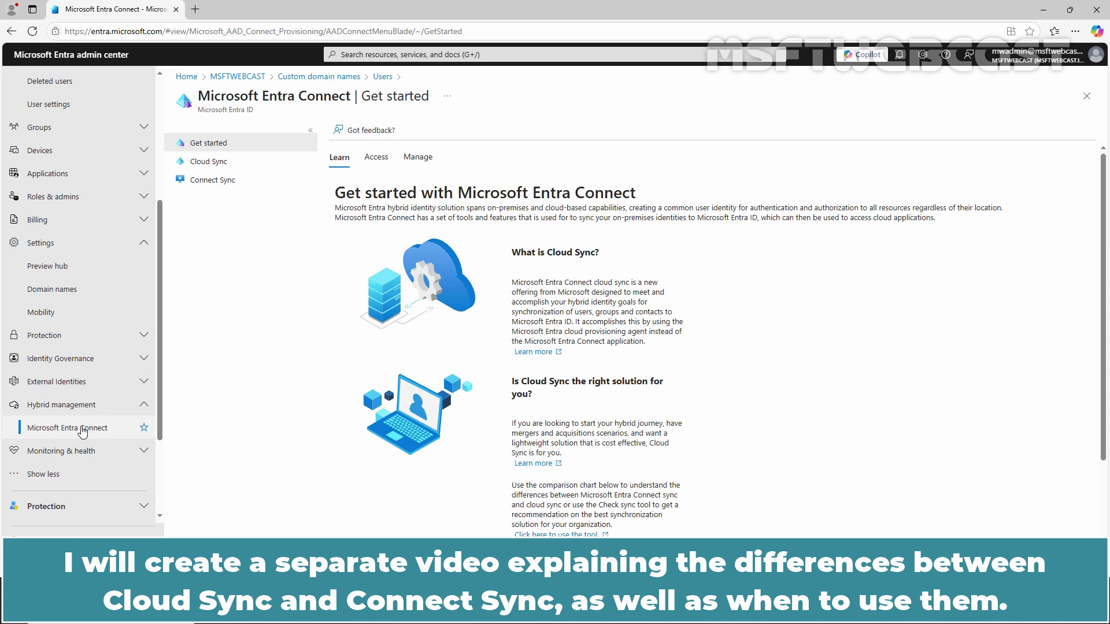
pyautogui.click(202, 184)
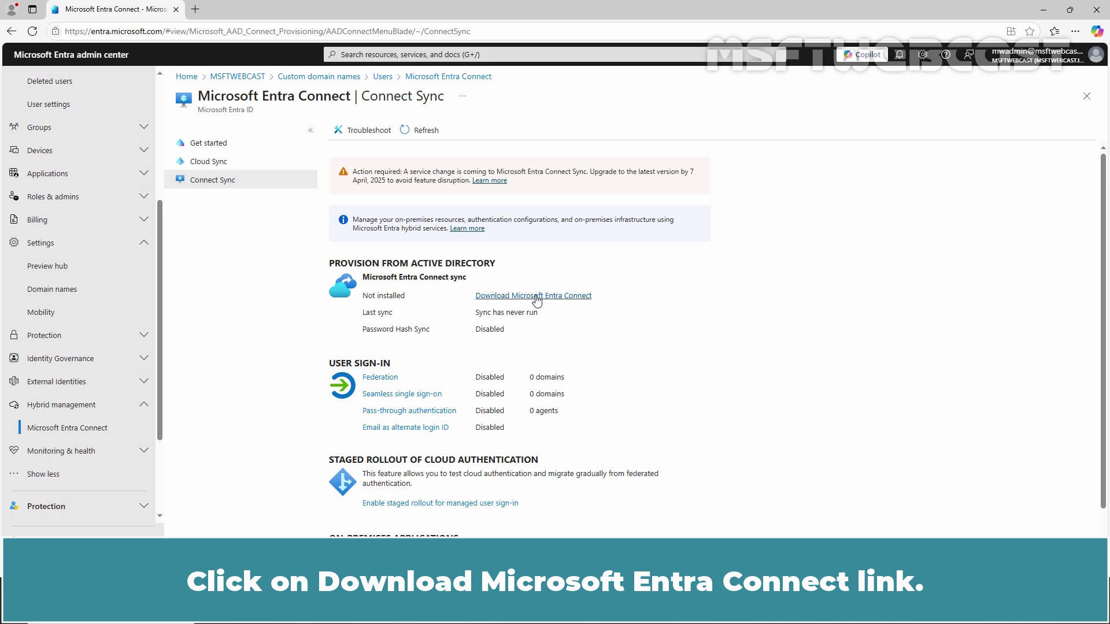
# - Download AzureADConnect.msi (146 MB) from the Microsoft Entra Connect download page and open its folder
pyautogui.click(537, 297)
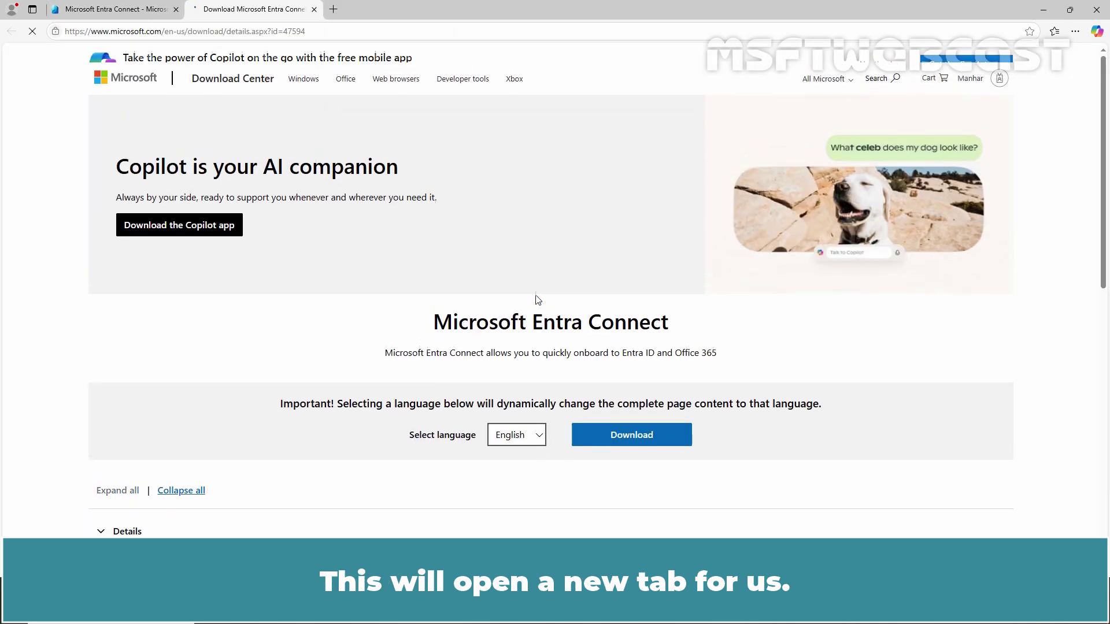
pyautogui.scroll(-1, 537, 299)
pyautogui.scroll(-1, 536, 299)
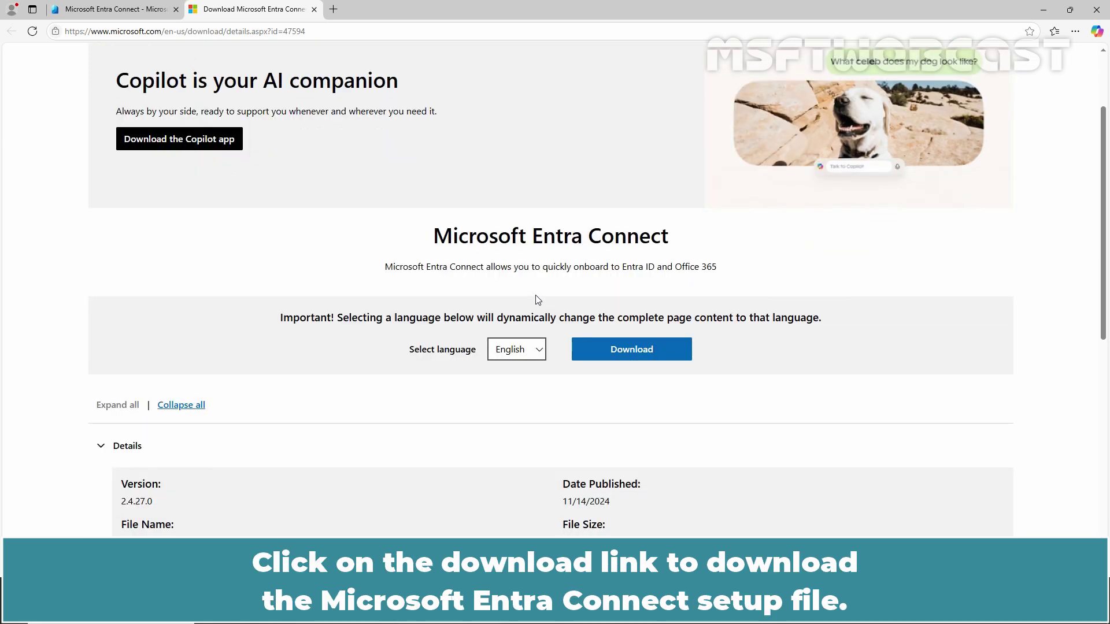
pyautogui.click(623, 350)
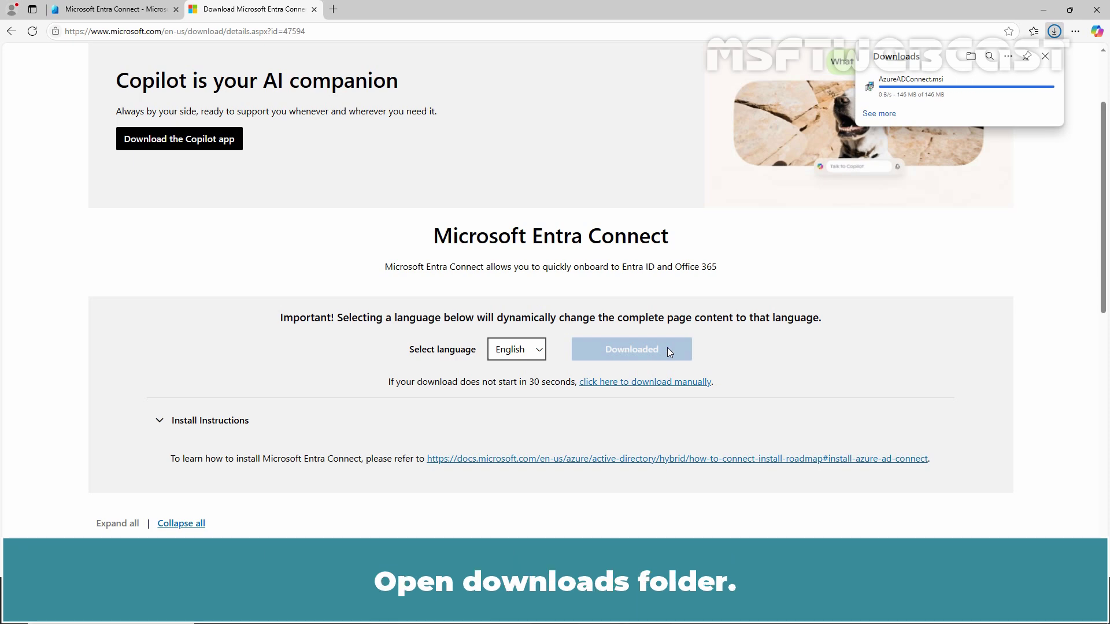
pyautogui.click(971, 56)
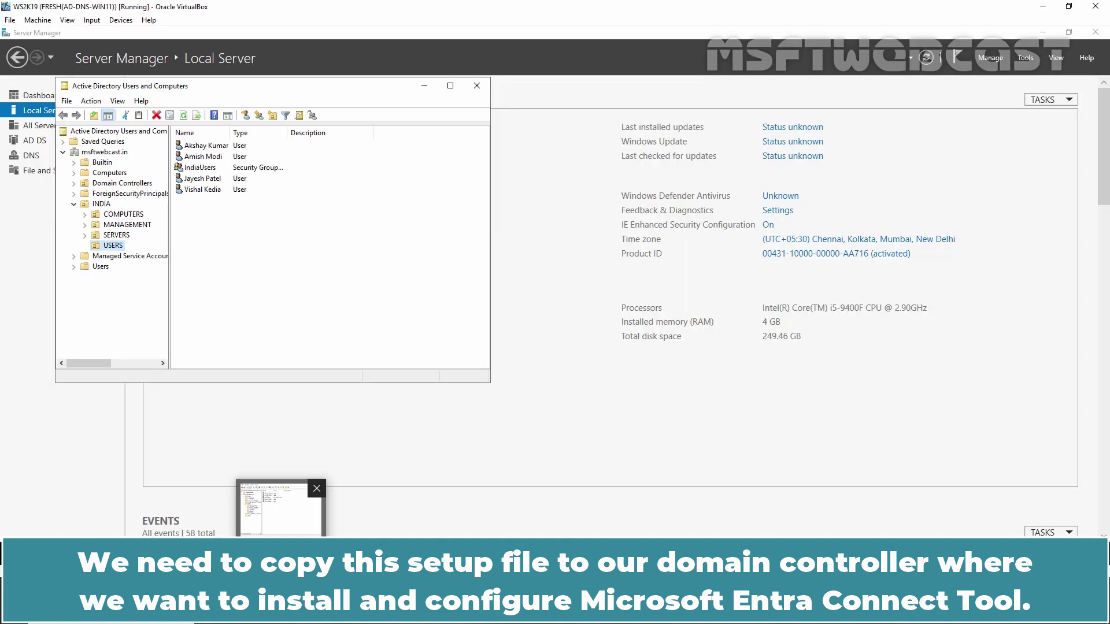
# - Add the host's Downloads folder as a VirtualBox shared folder named Downloads and save the settings
pyautogui.click(120, 21)
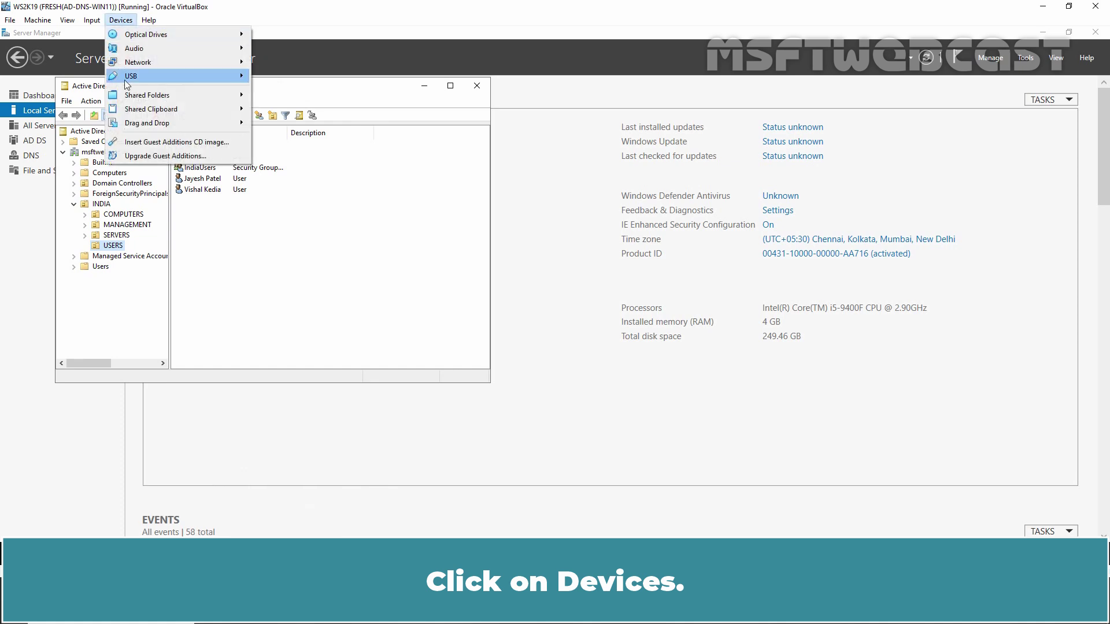
pyautogui.moveTo(139, 97)
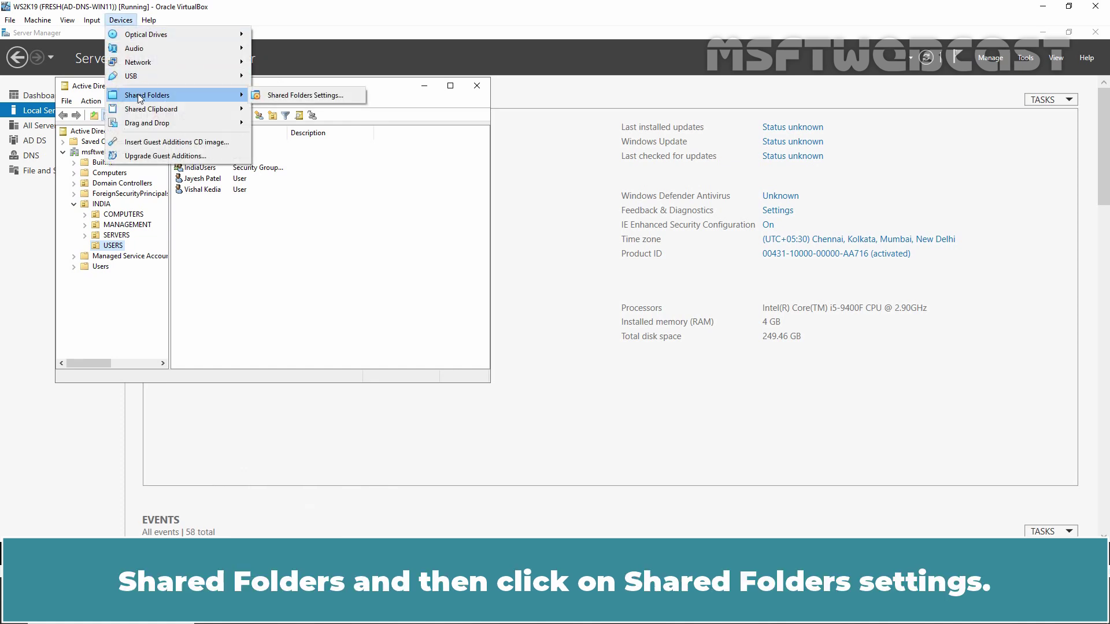
pyautogui.click(292, 99)
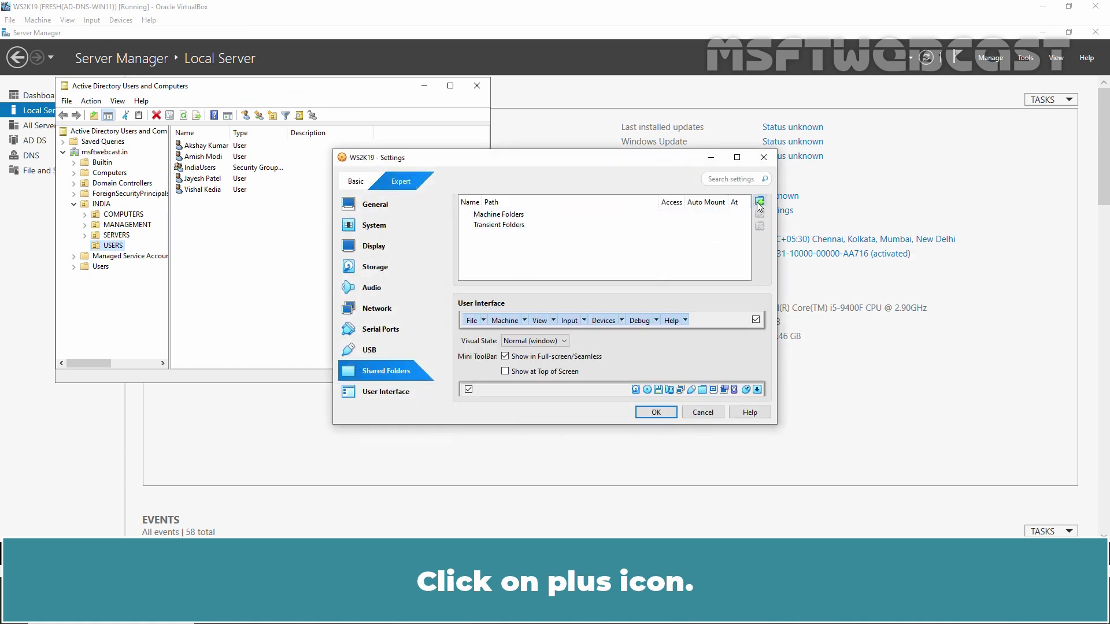
pyautogui.click(759, 201)
pyautogui.click(630, 248)
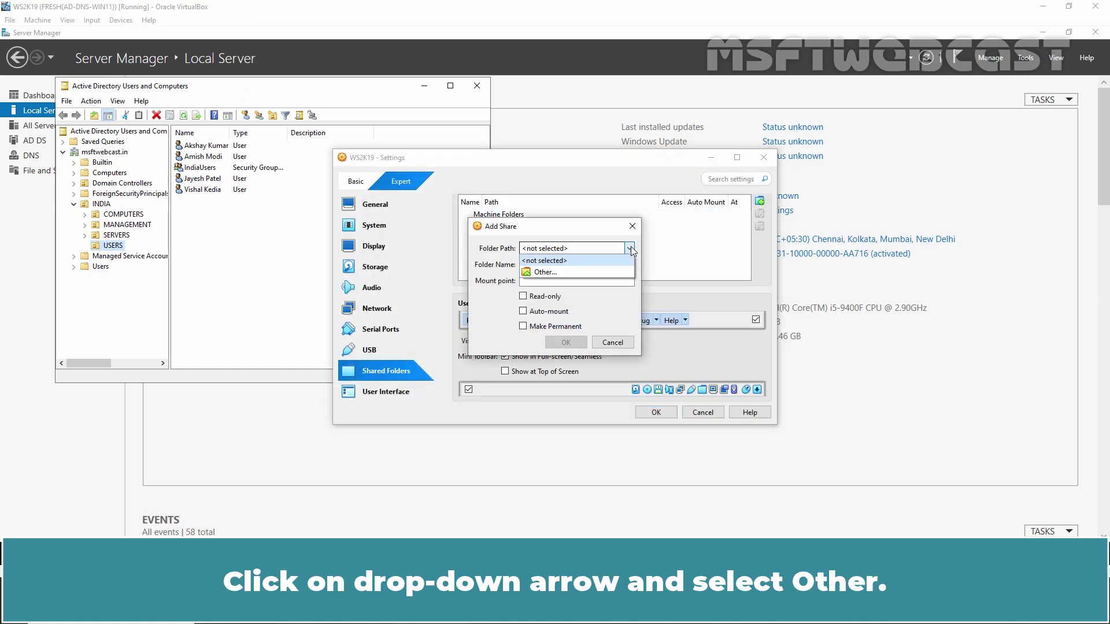
pyautogui.click(551, 275)
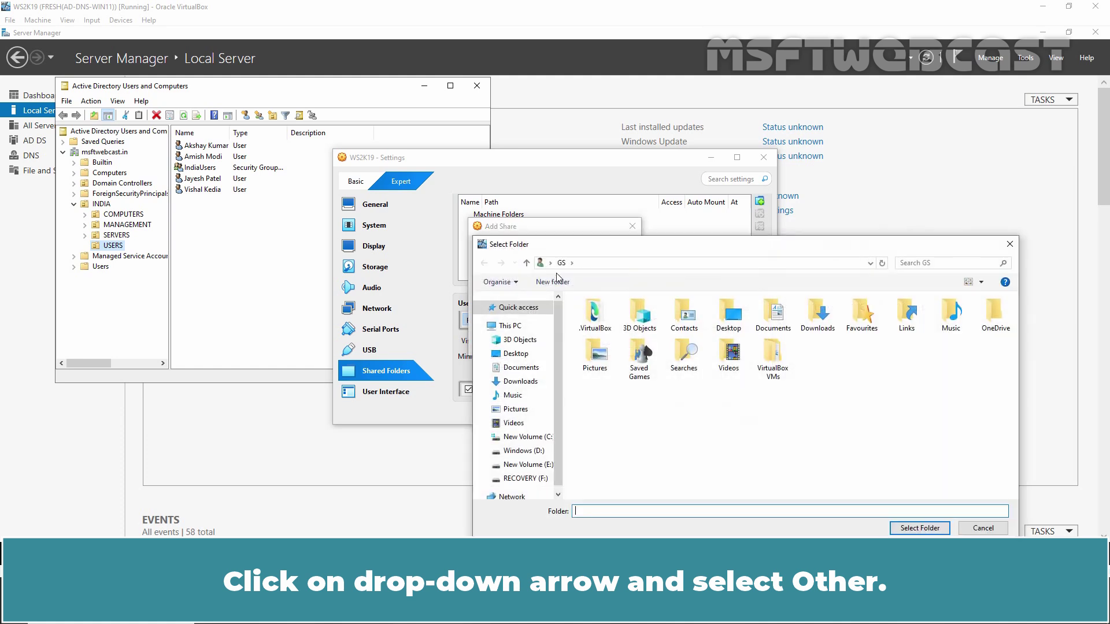
pyautogui.click(820, 317)
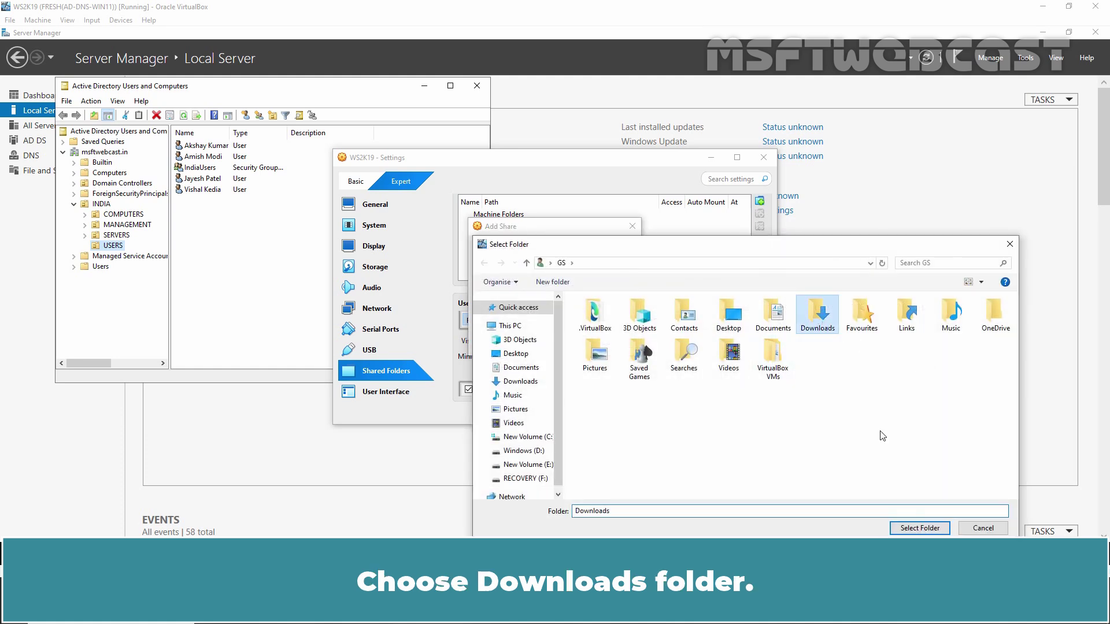
pyautogui.click(919, 529)
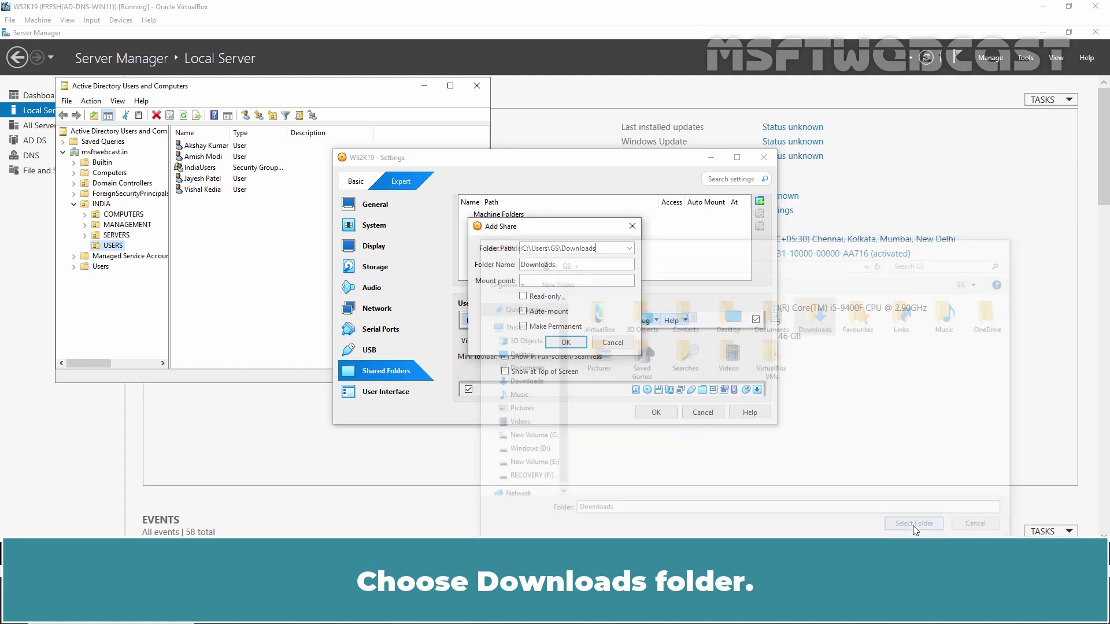
pyautogui.click(564, 345)
pyautogui.click(657, 413)
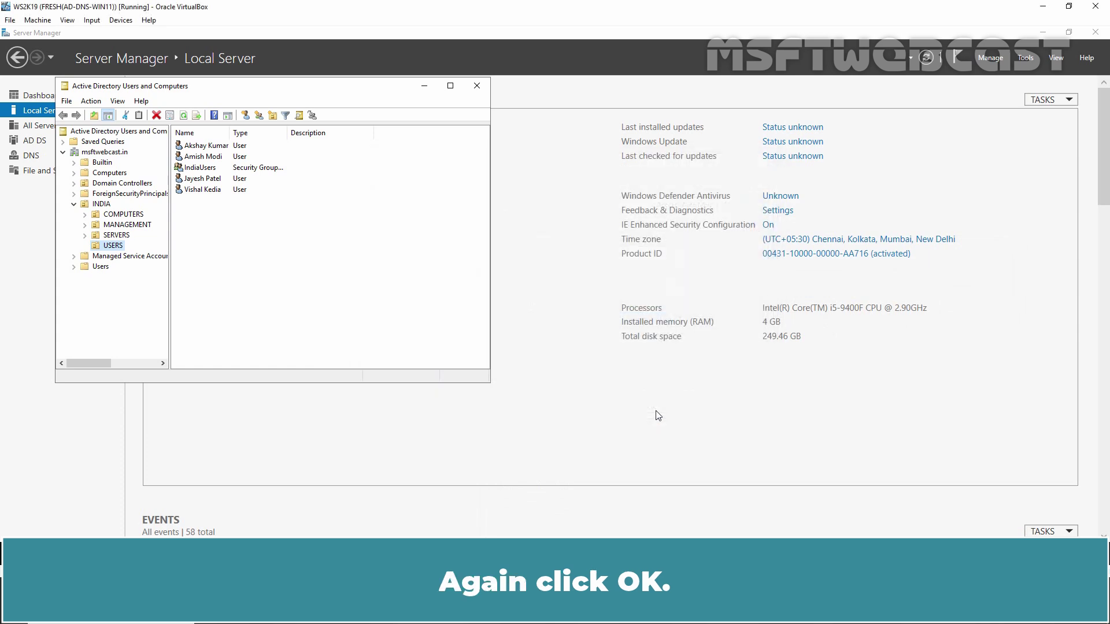
# - Open the \vboxsrv Downloads share via Run and copy the AzureADConnect installer
pyautogui.press('super+r')
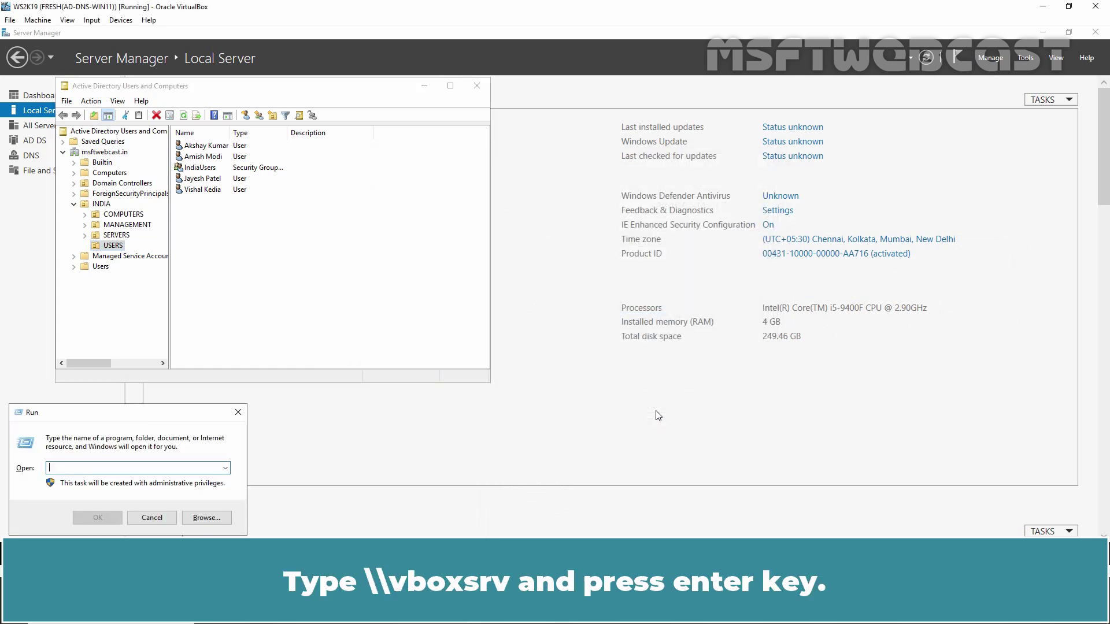
pyautogui.write('\\vboxsrv')
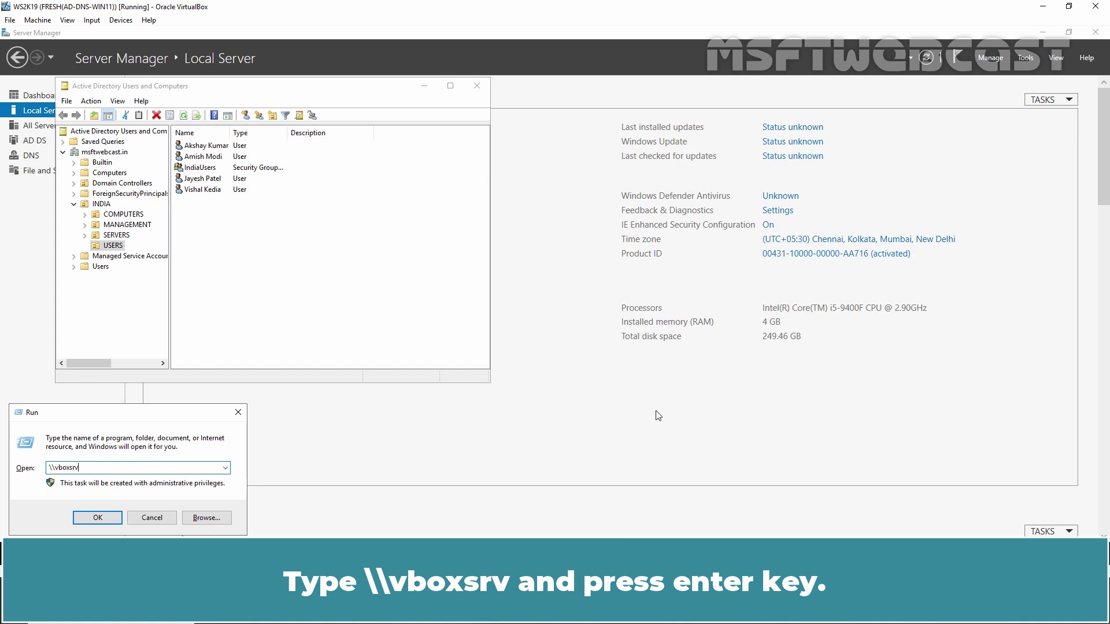
pyautogui.press('Return')
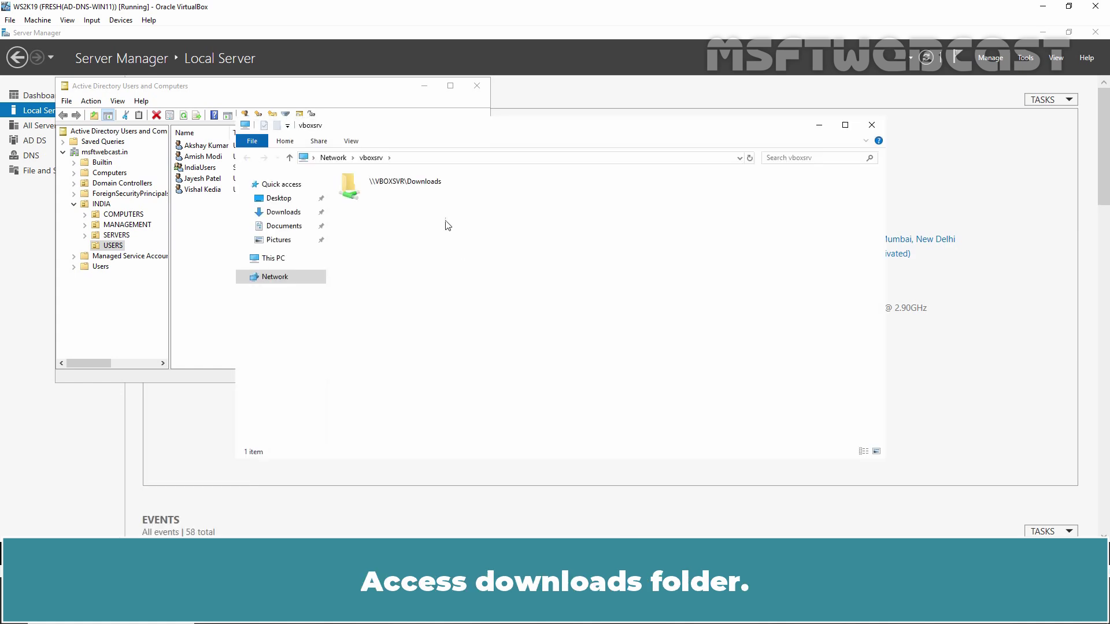
pyautogui.doubleClick(393, 186)
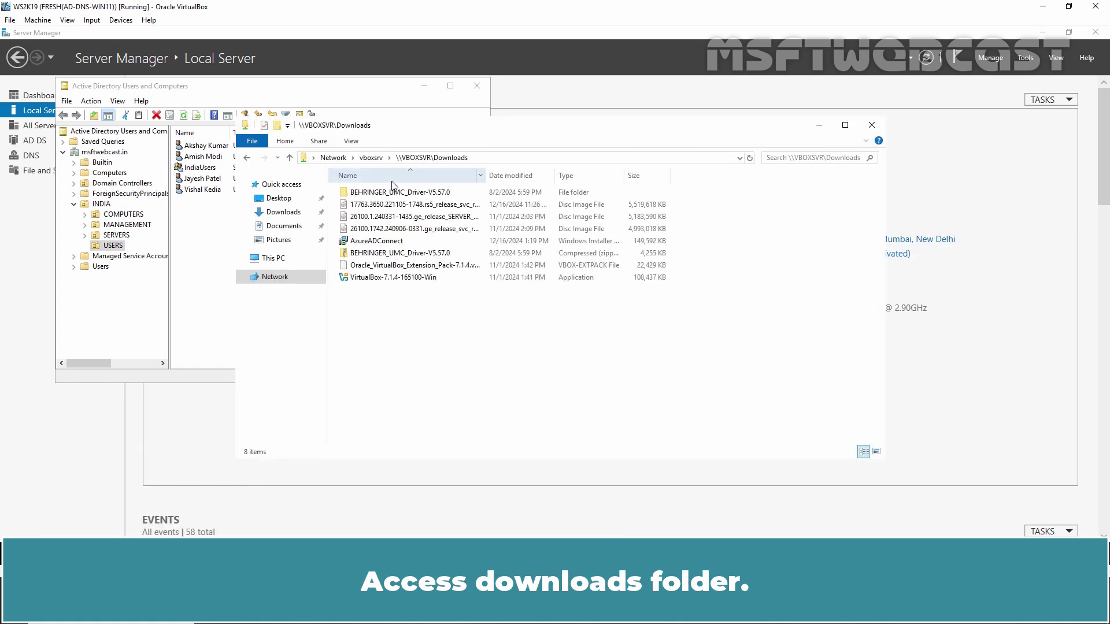
pyautogui.click(373, 242)
pyautogui.rightClick(375, 247)
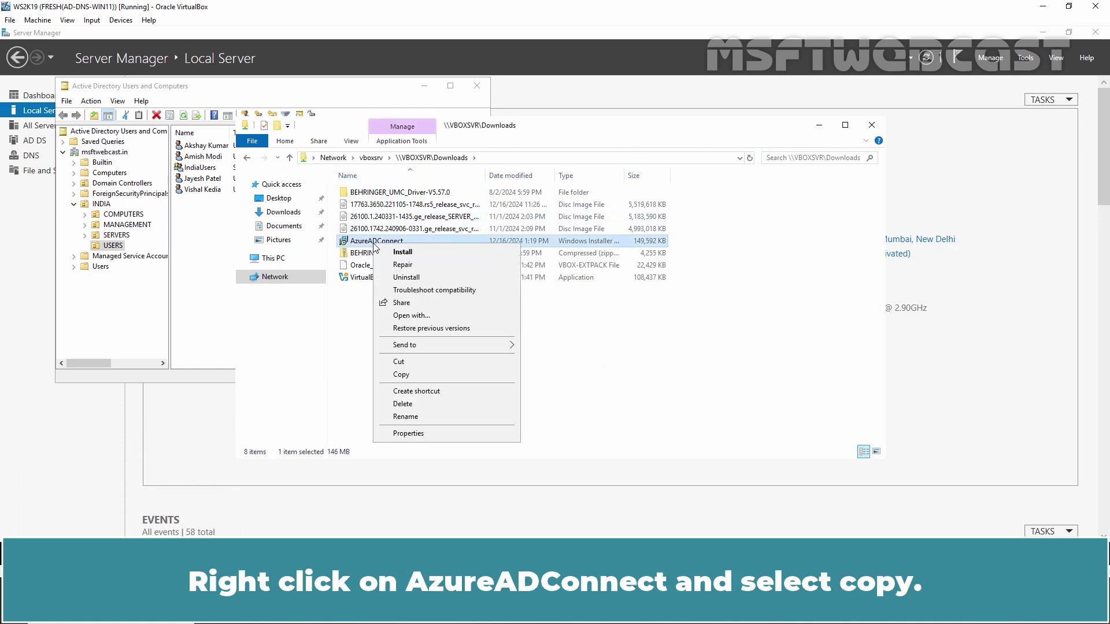
pyautogui.click(409, 384)
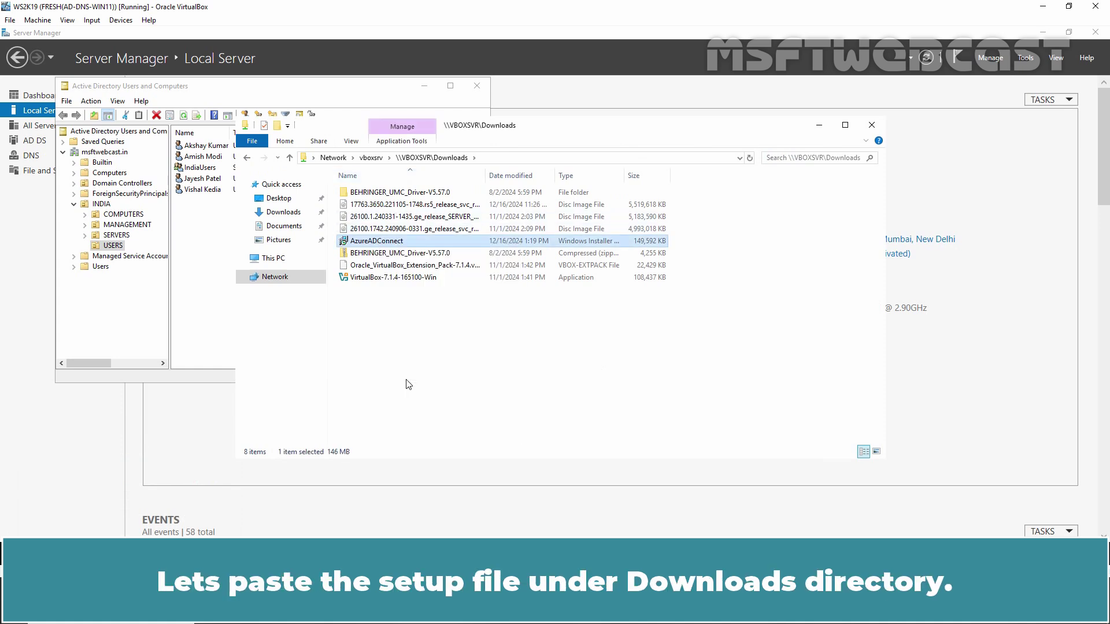
# - Paste AzureADConnect into local Downloads, then close Active Directory Users and Computers and Server Manager
pyautogui.click(284, 212)
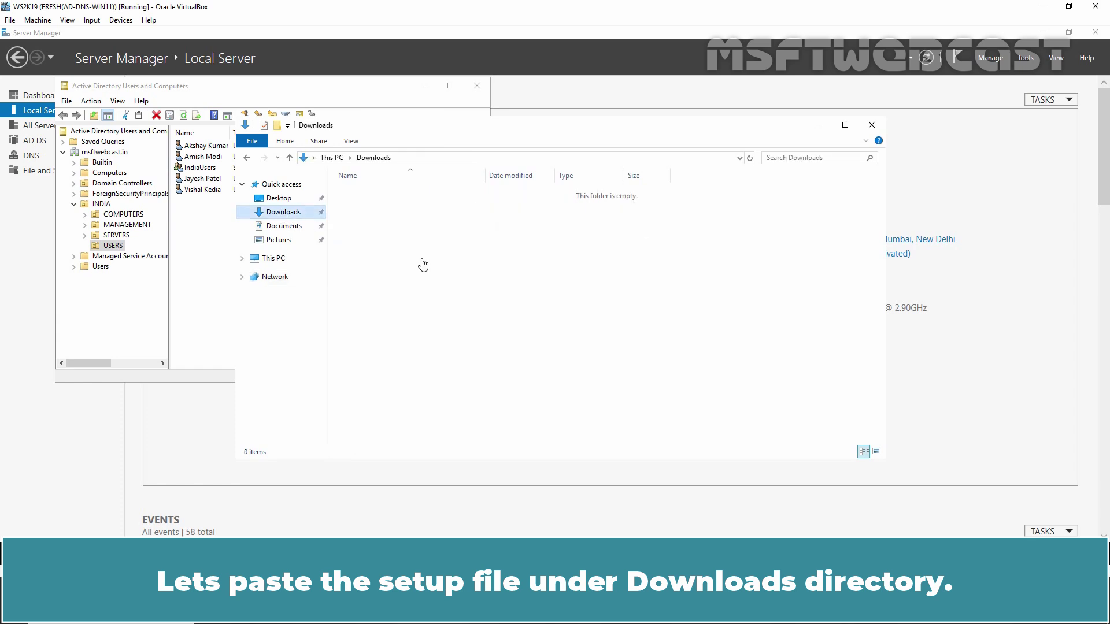
pyautogui.rightClick(398, 222)
pyautogui.click(422, 300)
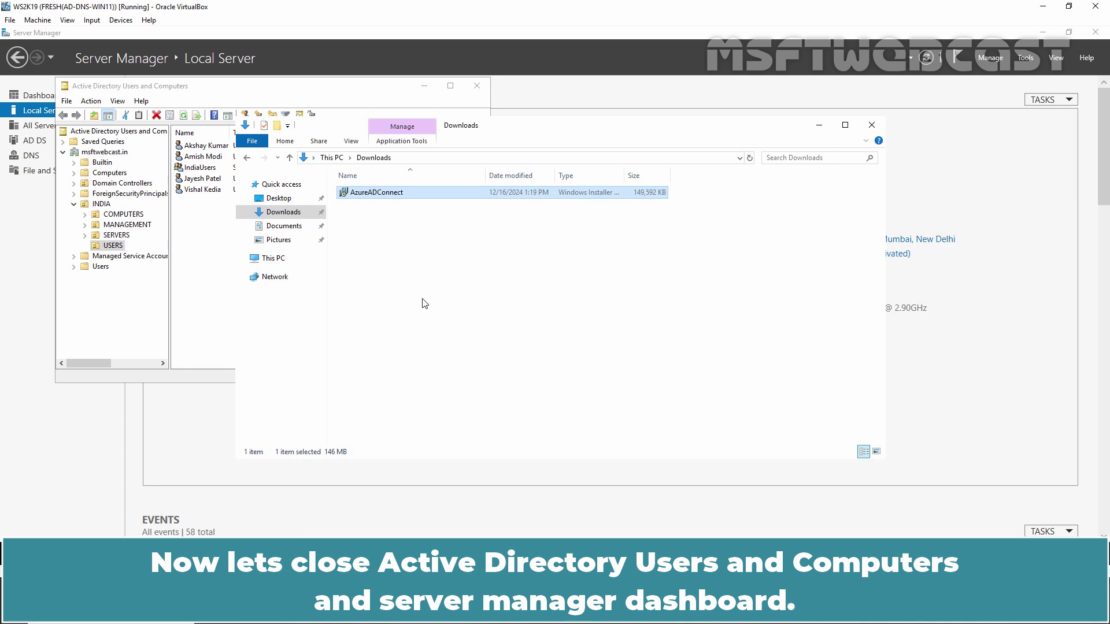
pyautogui.click(477, 86)
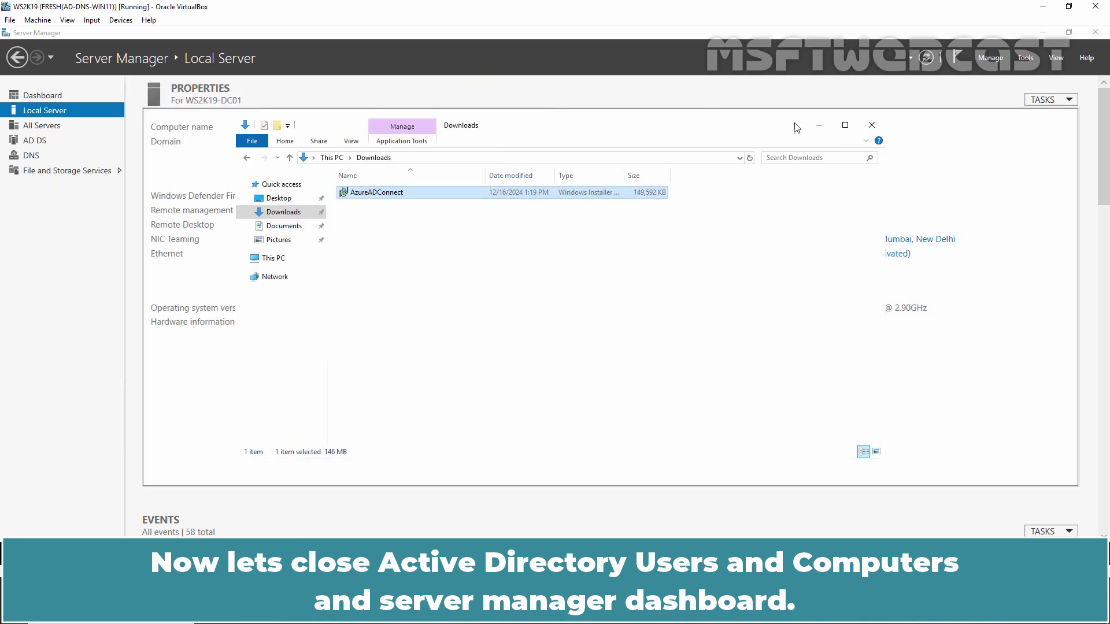
pyautogui.click(1095, 31)
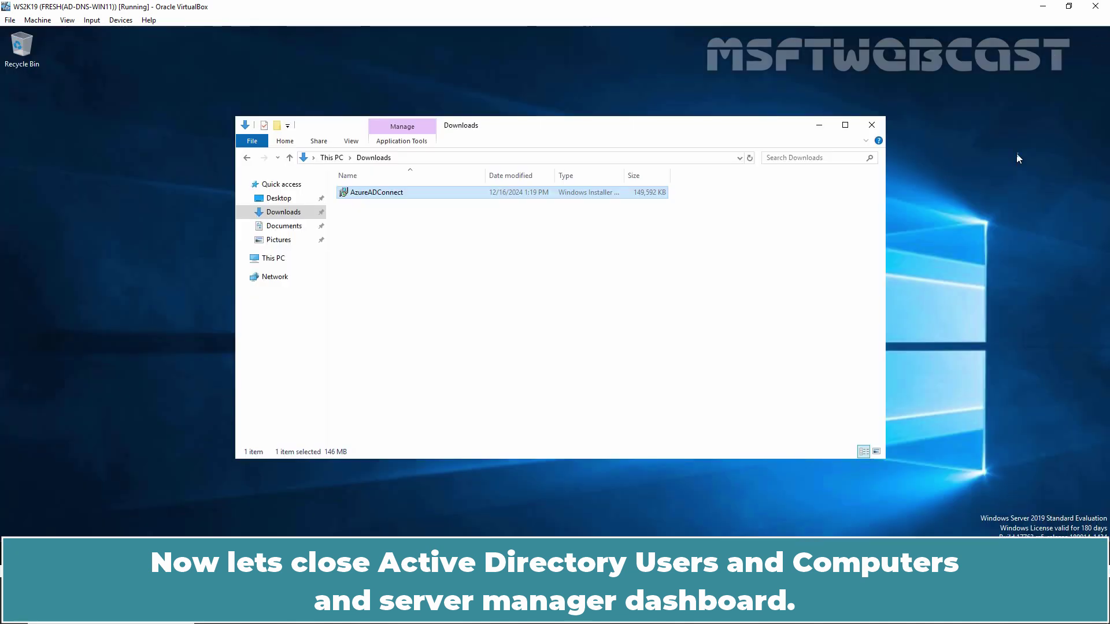
# - Run the AzureADConnect installer from Downloads and close the Explorer window
pyautogui.doubleClick(376, 196)
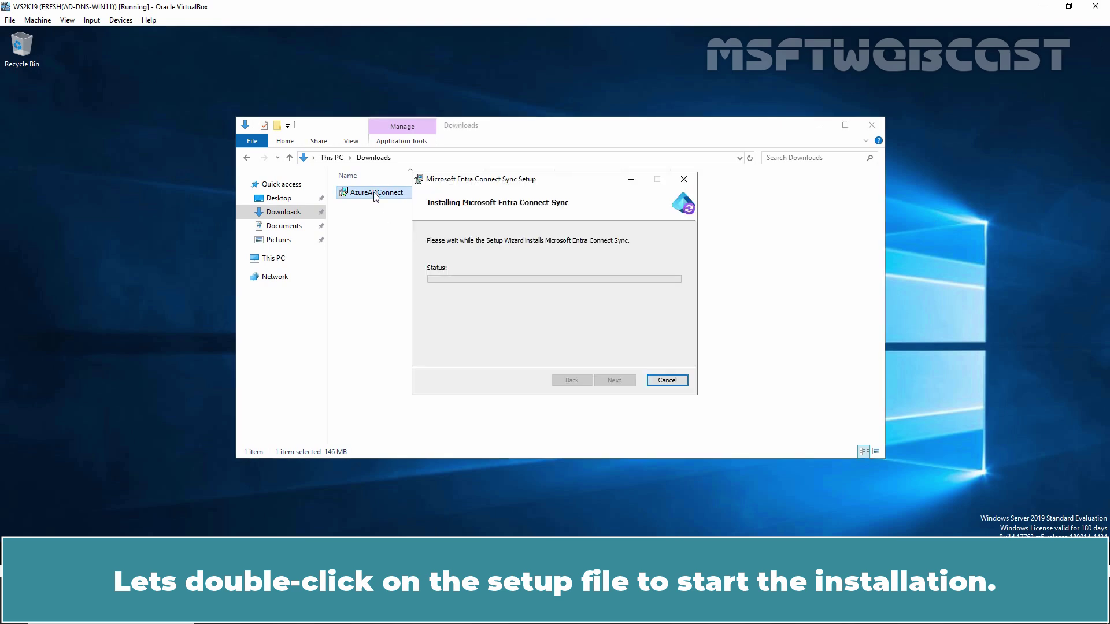
pyautogui.click(873, 126)
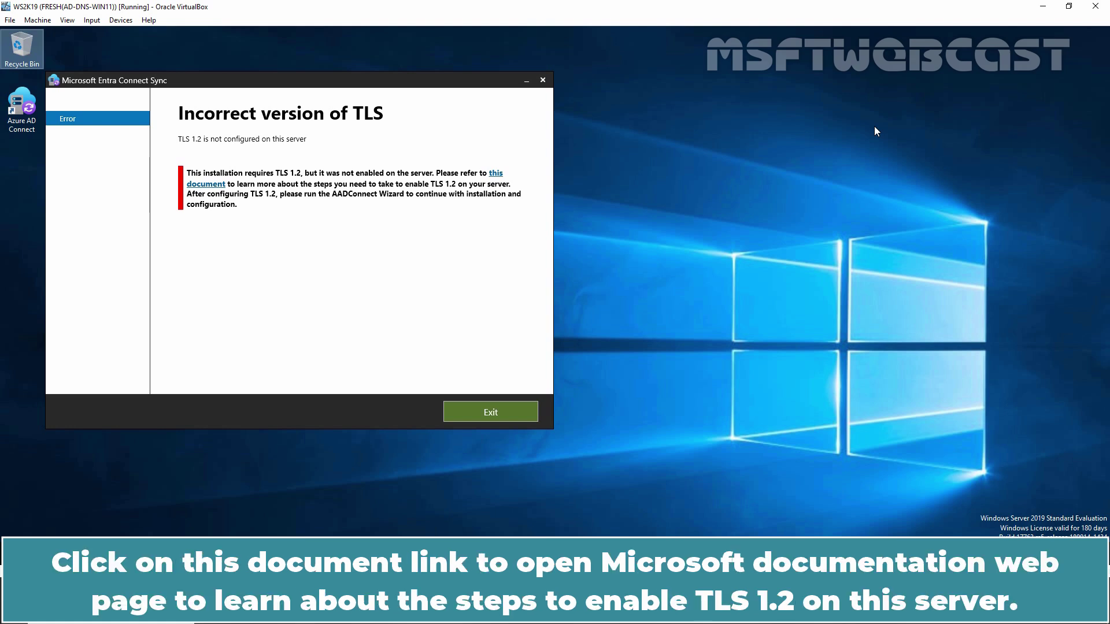
# - Open the TLS 1.2 enforcement article from the error and scroll to its PowerShell script
pyautogui.click(494, 175)
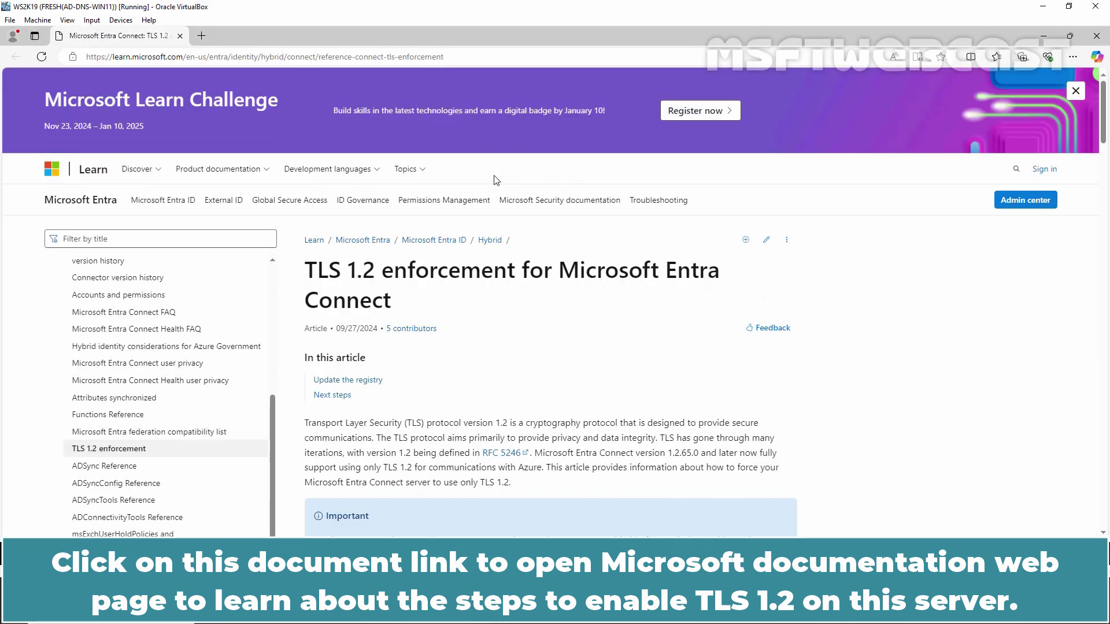
pyautogui.scroll(-5, 544, 297)
pyautogui.scroll(-20, 543, 296)
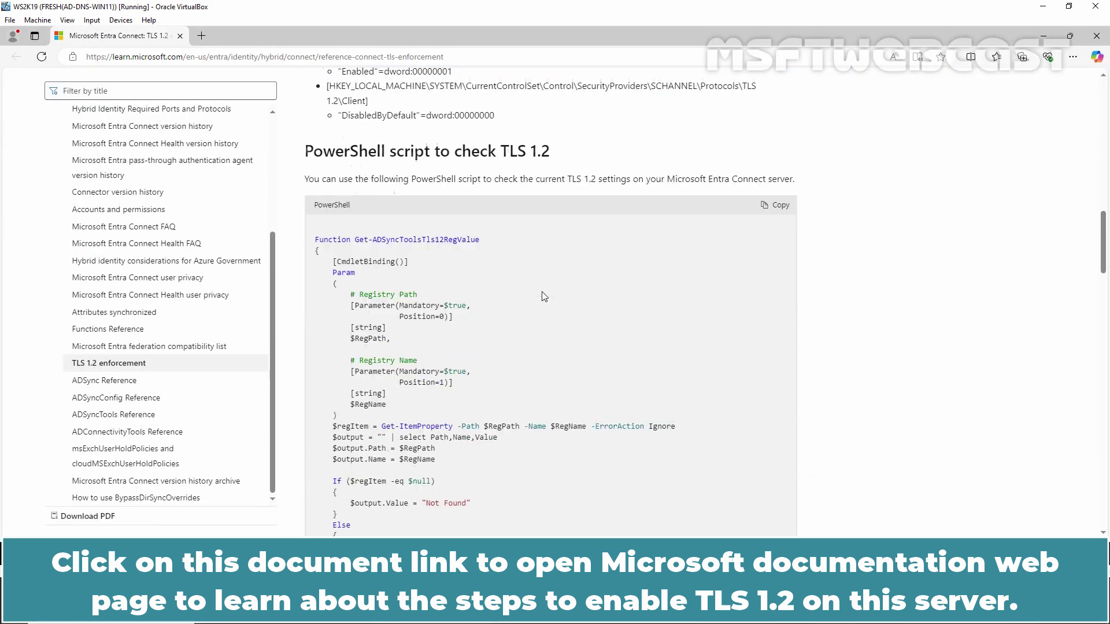
pyautogui.scroll(-3, 544, 296)
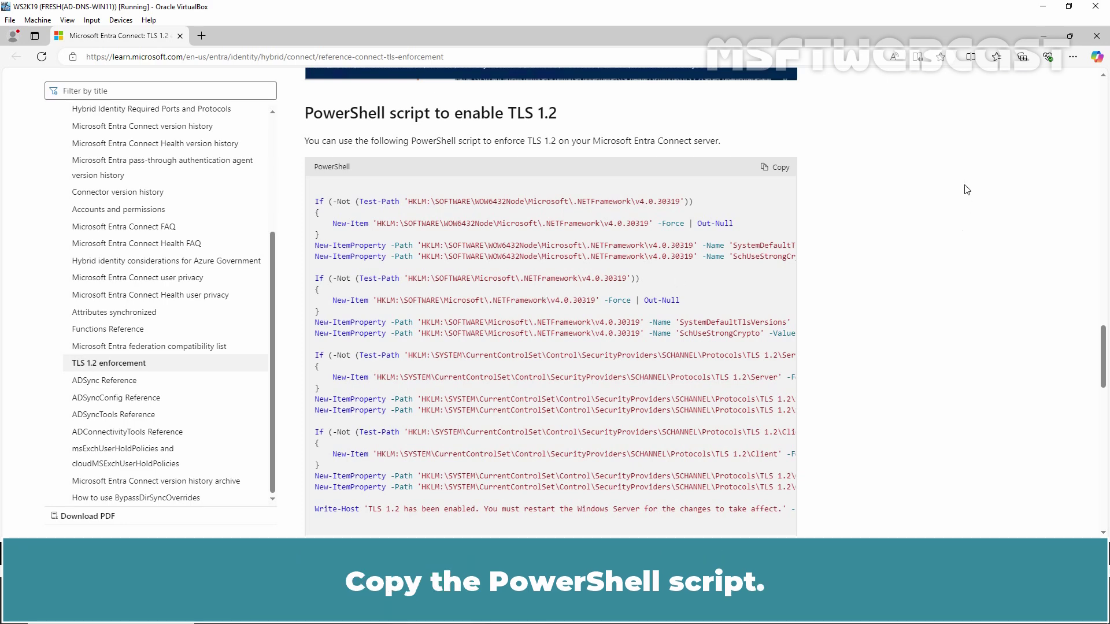
# - Copy the TLS 1.2 script, run it in an administrator PowerShell, and close Edge
pyautogui.click(777, 166)
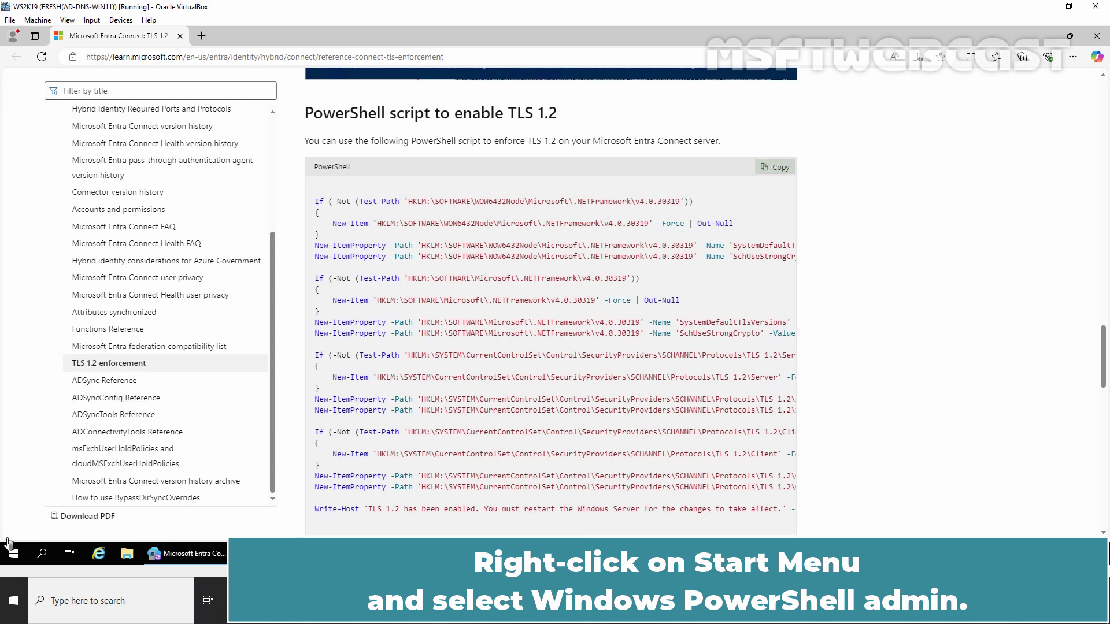
pyautogui.rightClick(14, 553)
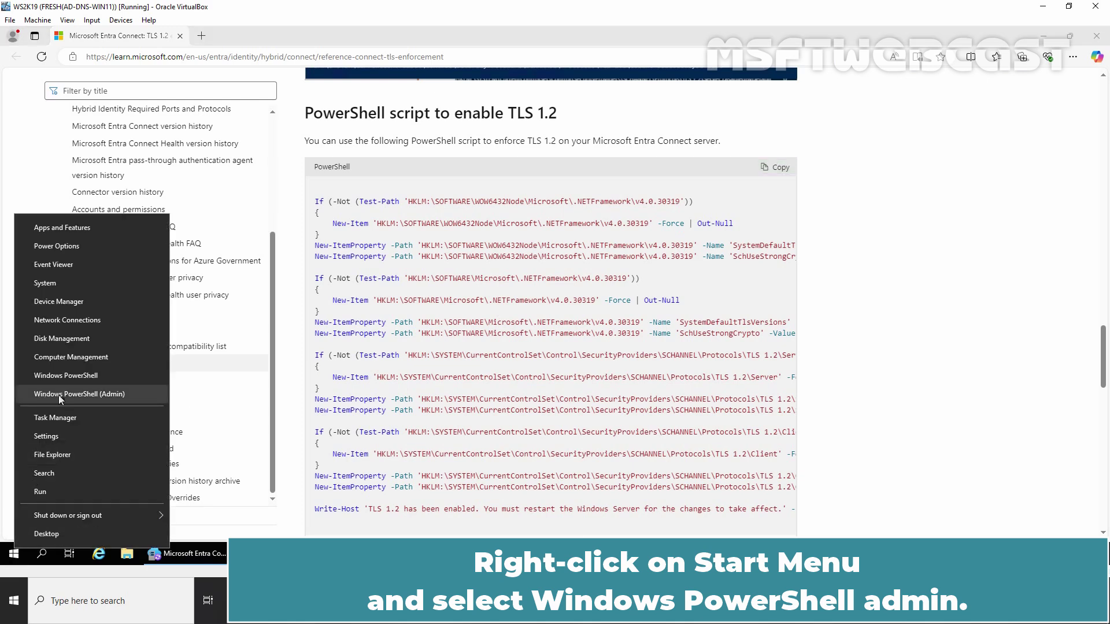
pyautogui.click(112, 396)
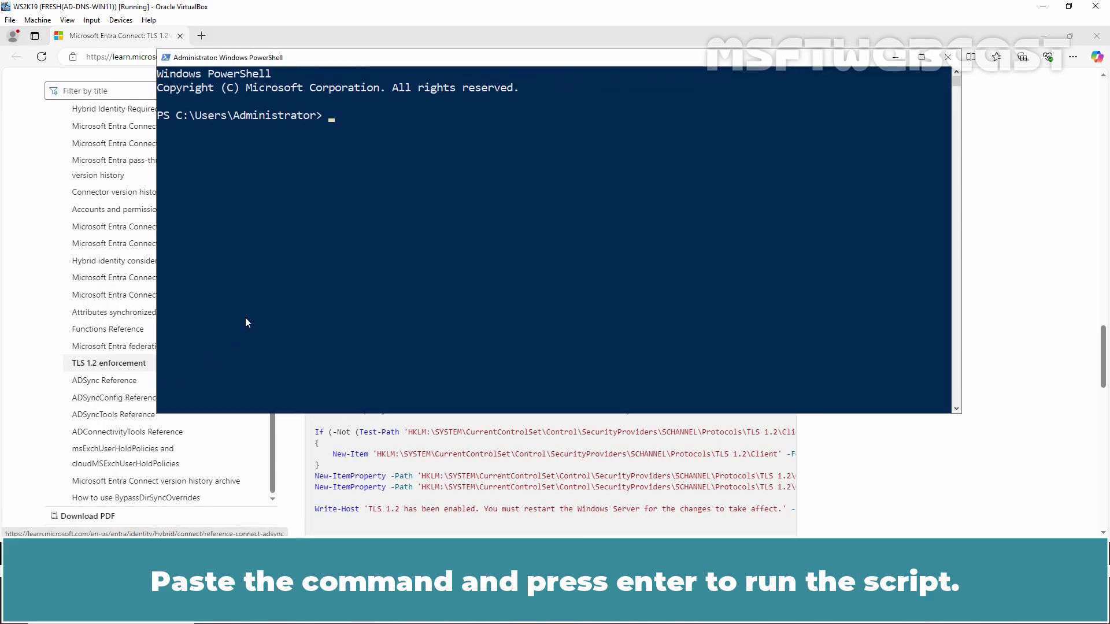
pyautogui.rightClick(352, 199)
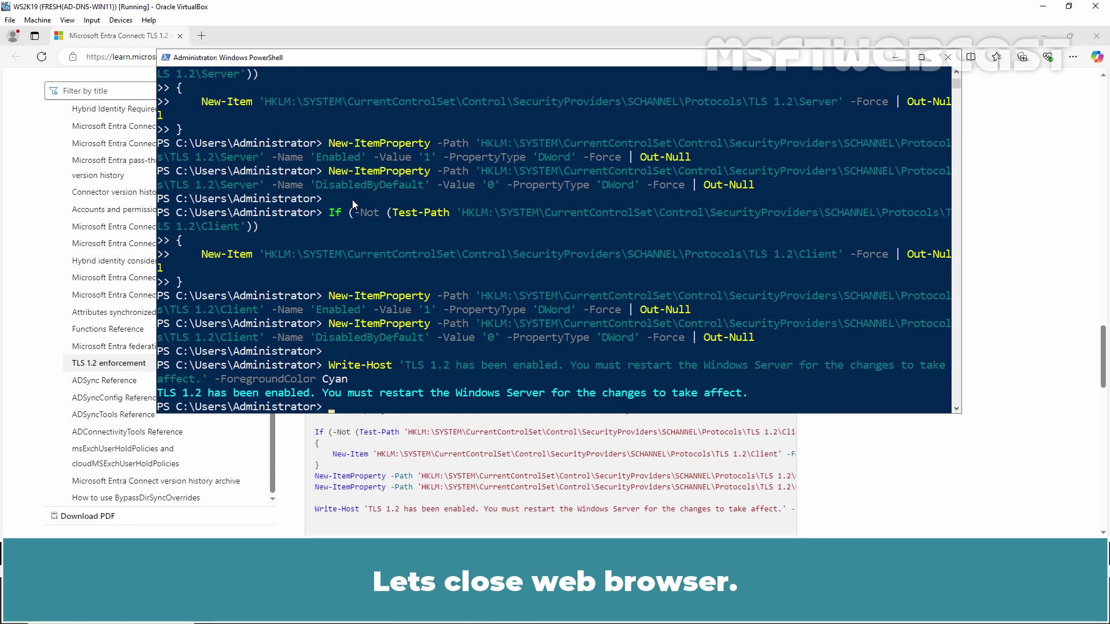
pyautogui.click(1095, 36)
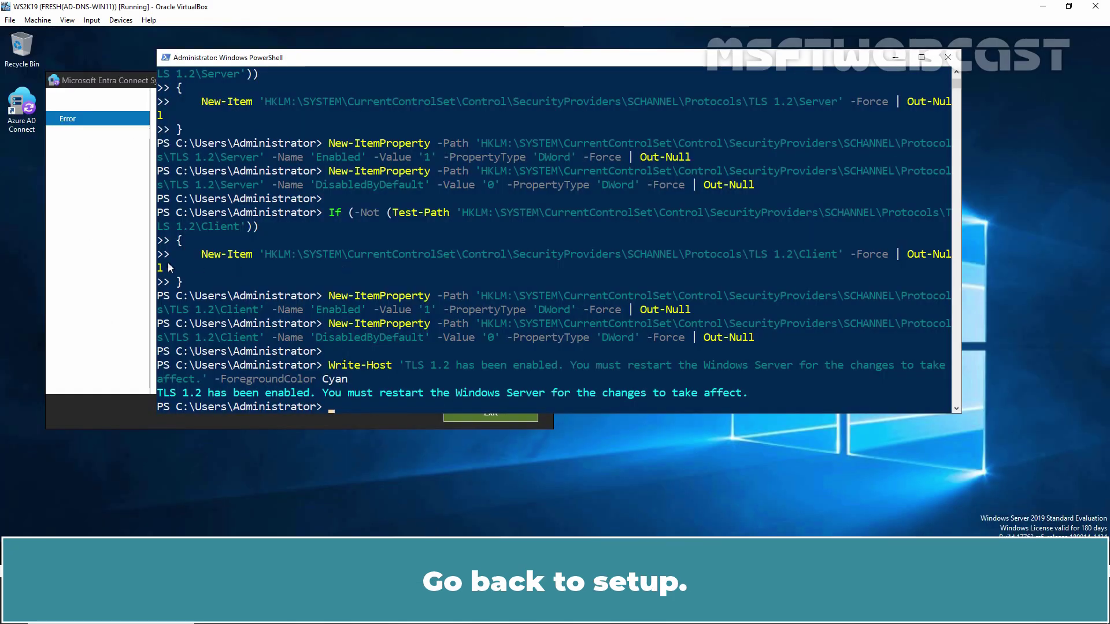
# - Exit the TLS error screen and rerun AzureADConnect from the Downloads folder
pyautogui.click(97, 256)
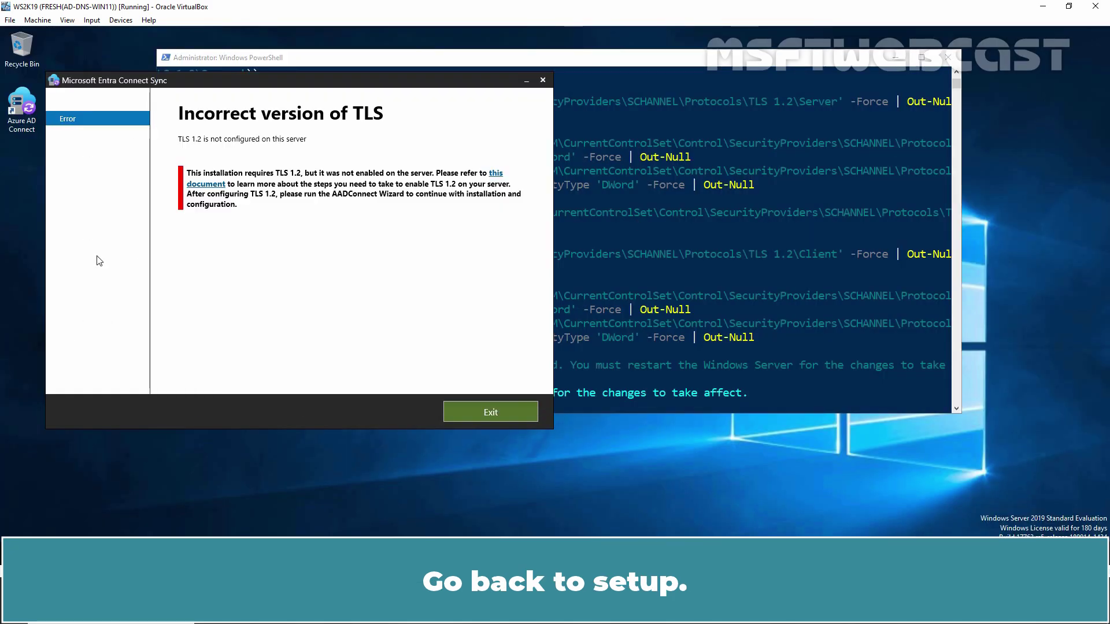
pyautogui.click(481, 413)
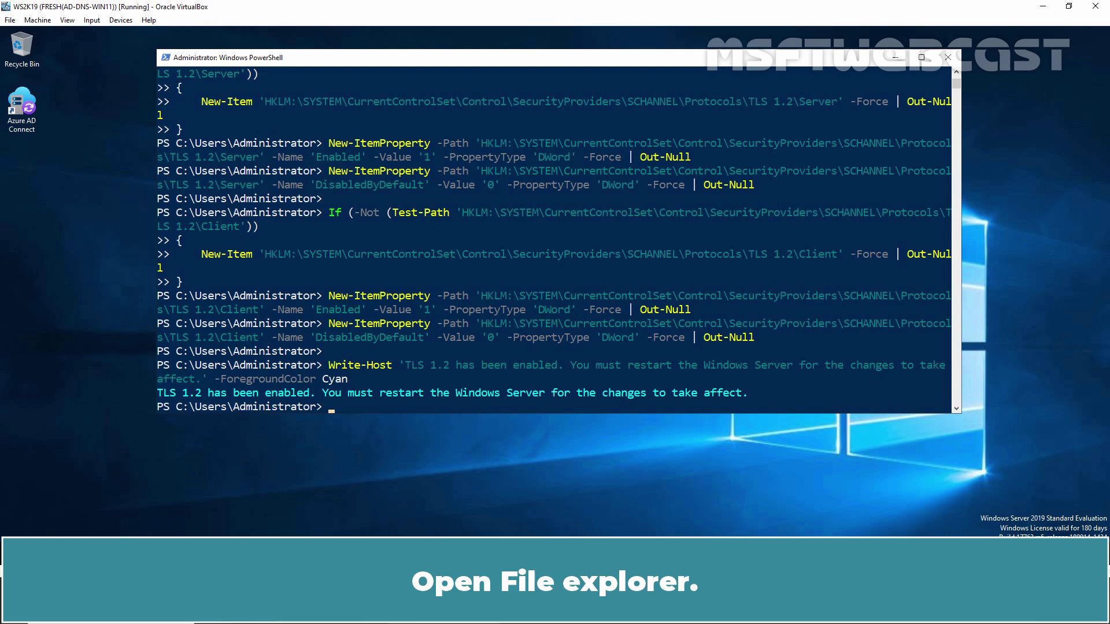
pyautogui.press('super+e')
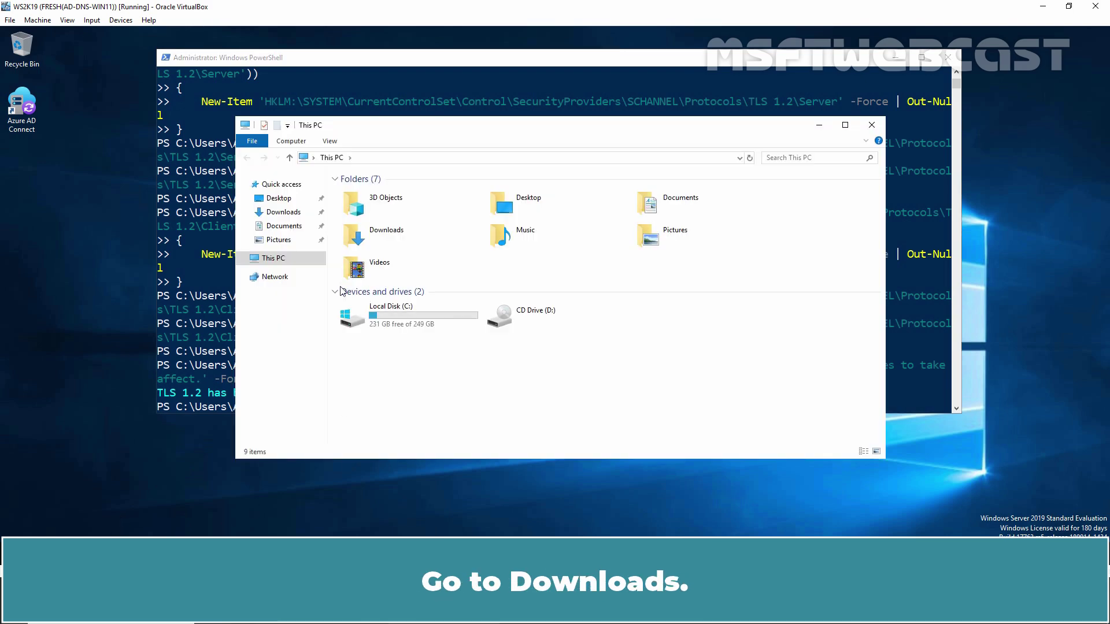
pyautogui.click(285, 212)
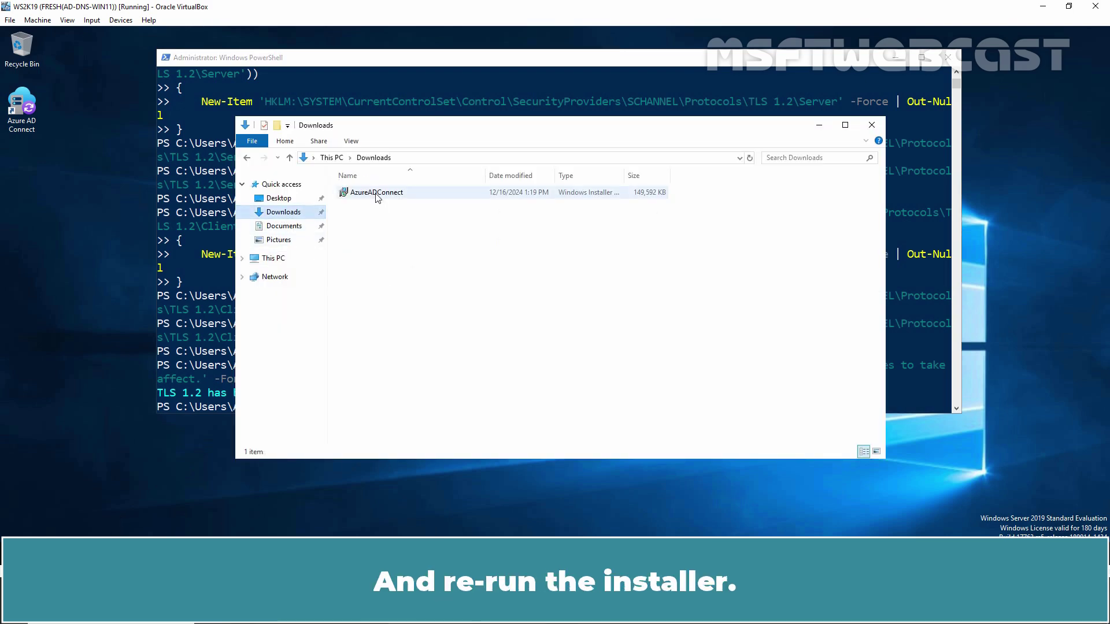
pyautogui.doubleClick(376, 193)
# - Remove Microsoft Entra Connect Sync including supporting components, then close File Explorer
pyautogui.click(614, 379)
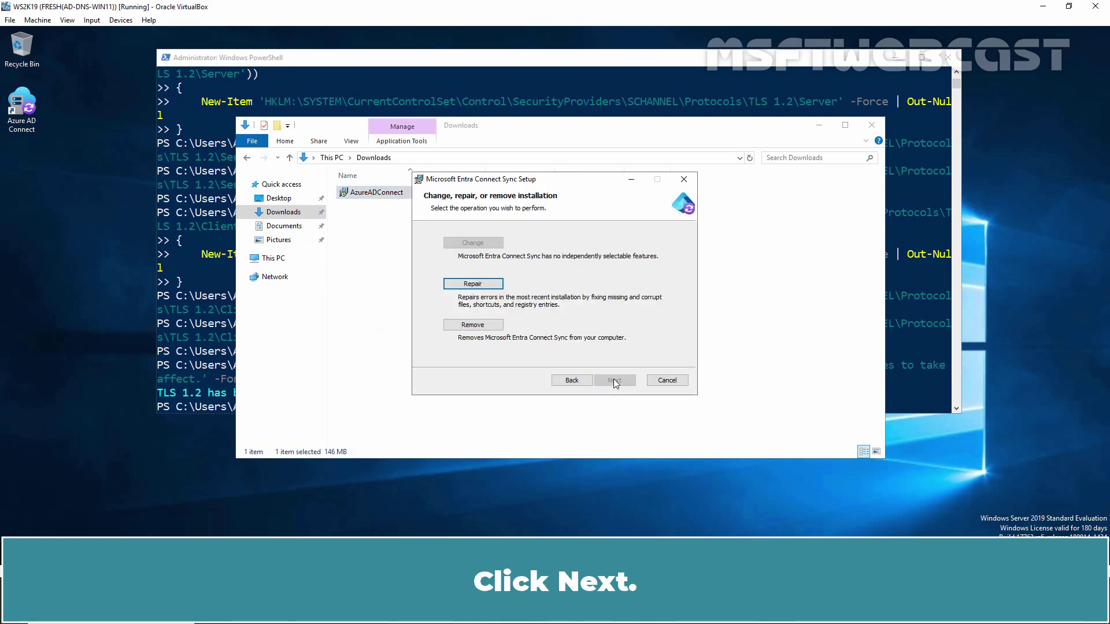
pyautogui.click(474, 326)
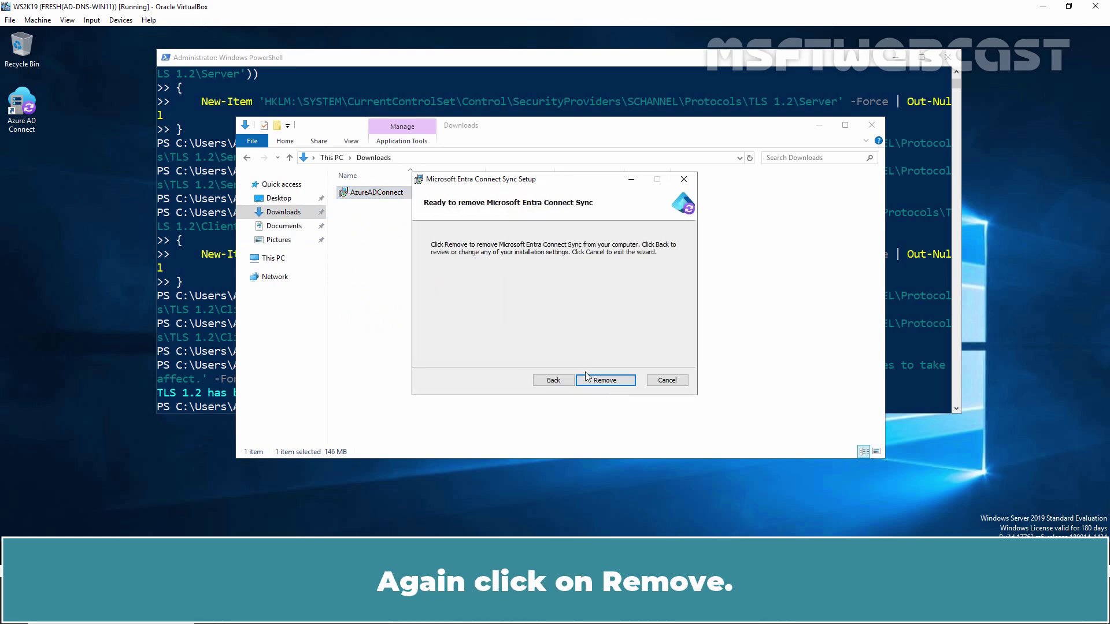
pyautogui.click(605, 380)
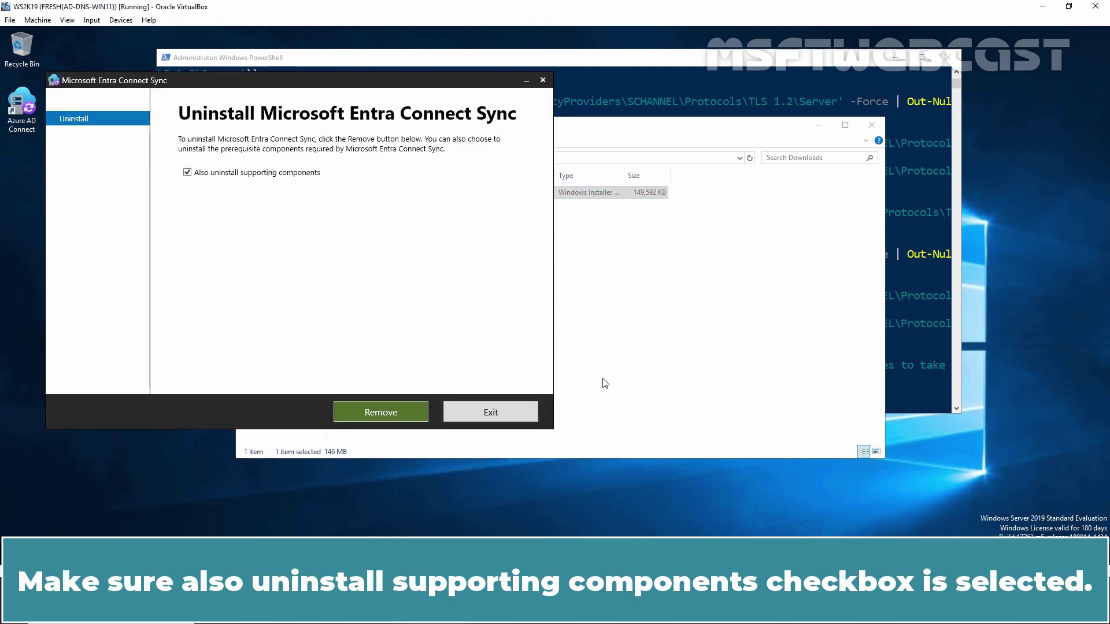
pyautogui.click(383, 414)
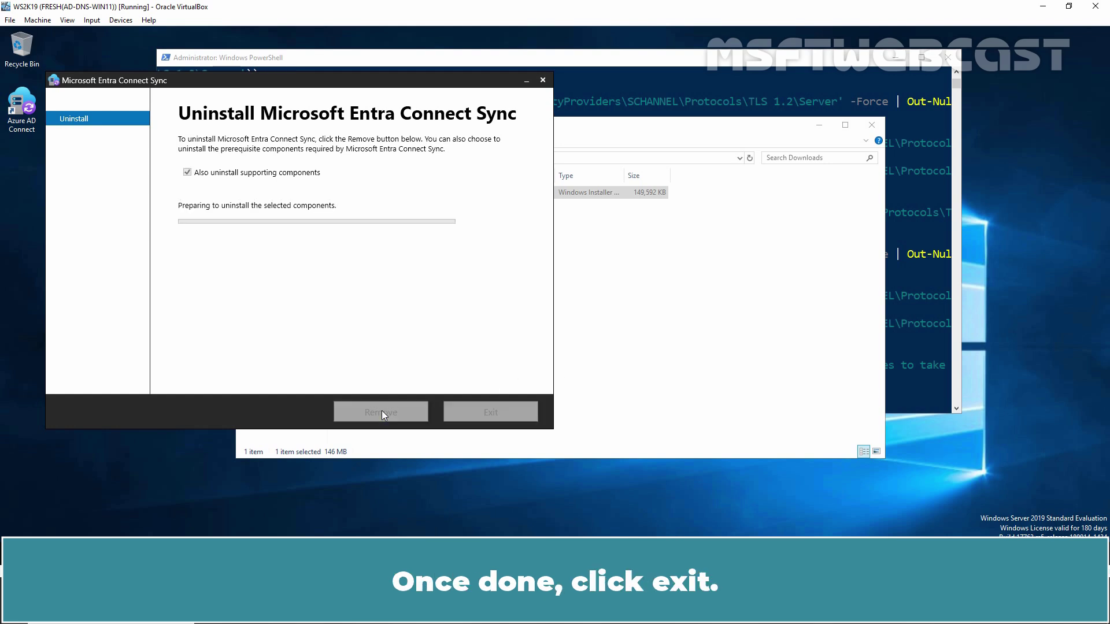
pyautogui.click(492, 414)
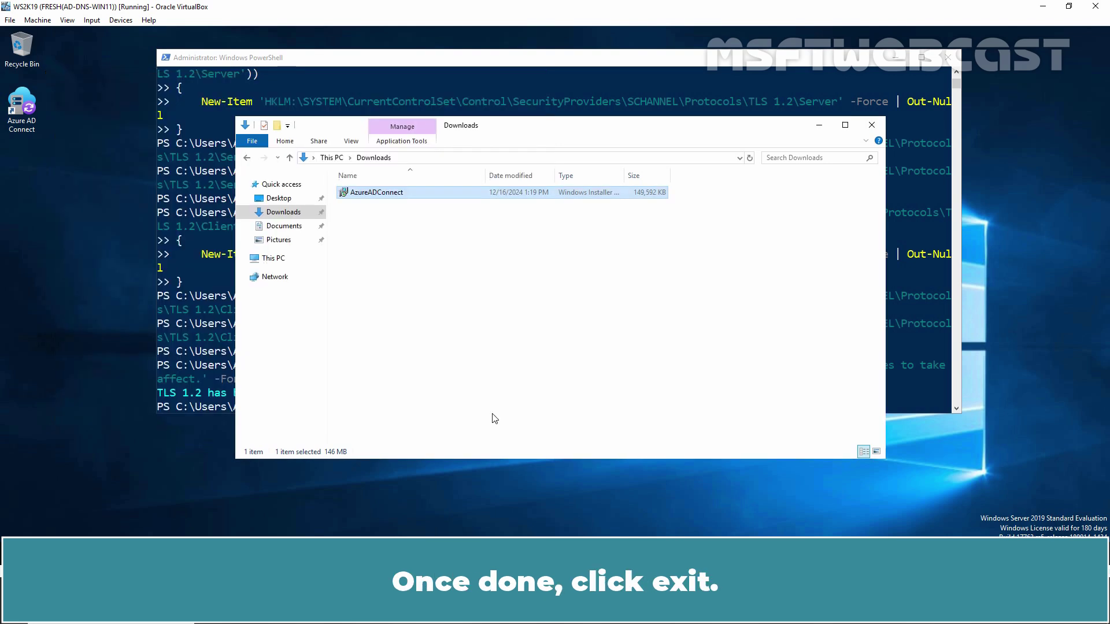
pyautogui.click(872, 126)
# - Reboot the server with restart-computer, then relaunch AzureADConnect.msi from Downloads
pyautogui.write('restart-')
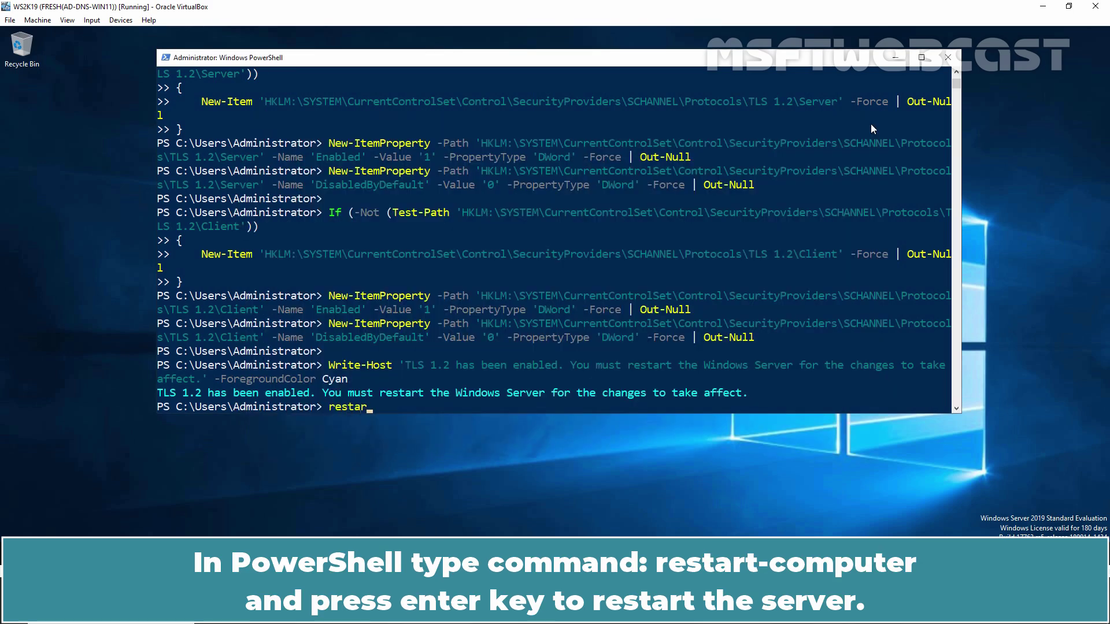
pyautogui.write('computer')
pyautogui.press('Return')
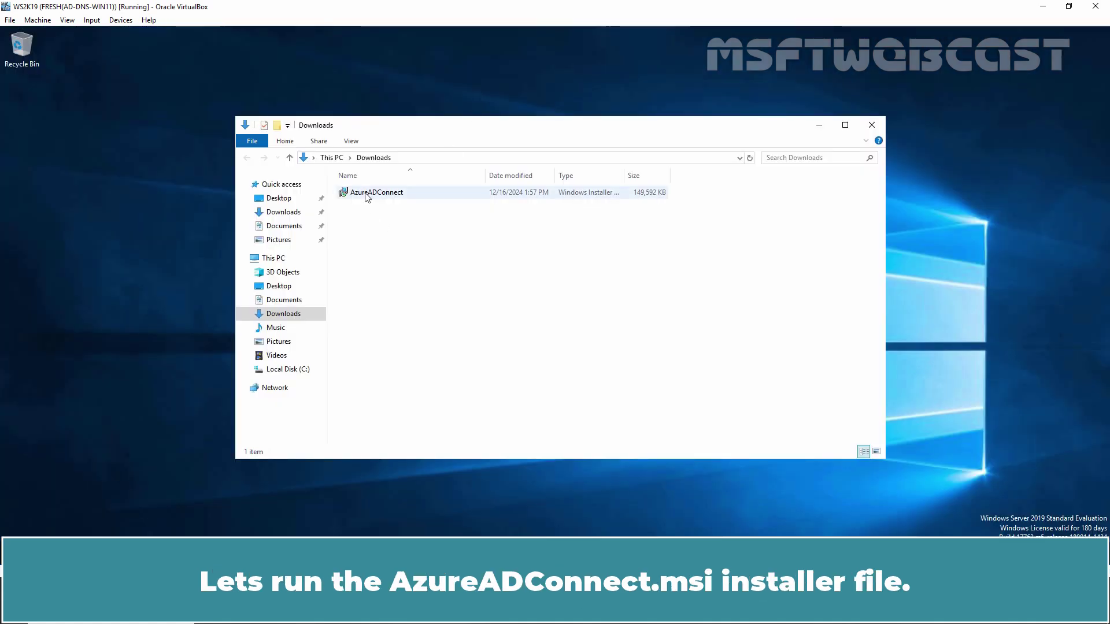
pyautogui.doubleClick(367, 197)
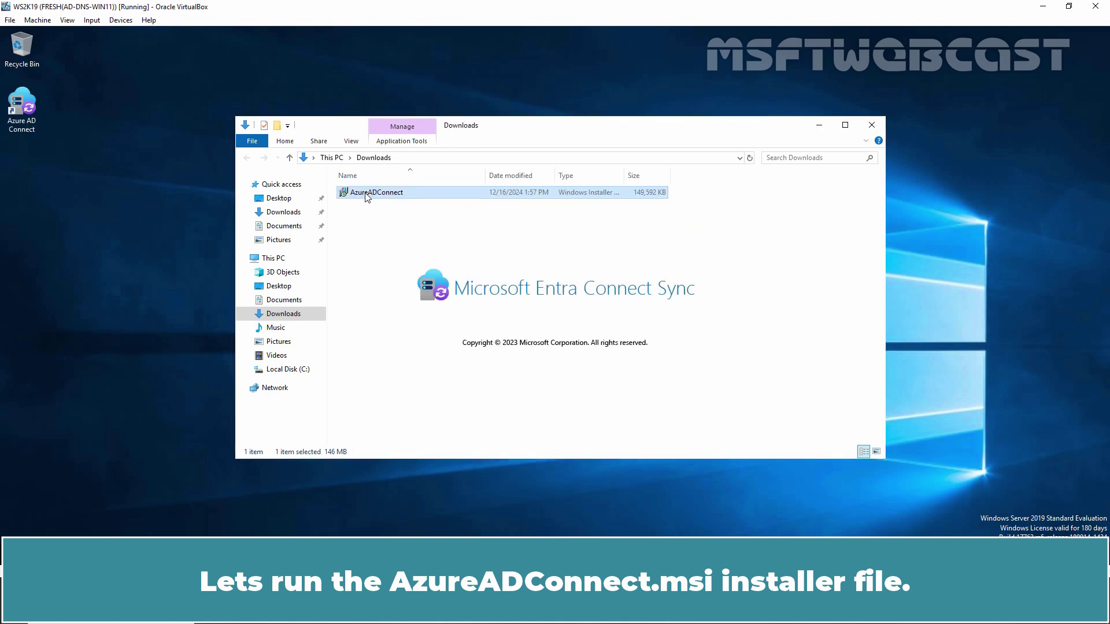
# - Agree to the license terms and pick Customize instead of Express Settings
pyautogui.click(819, 126)
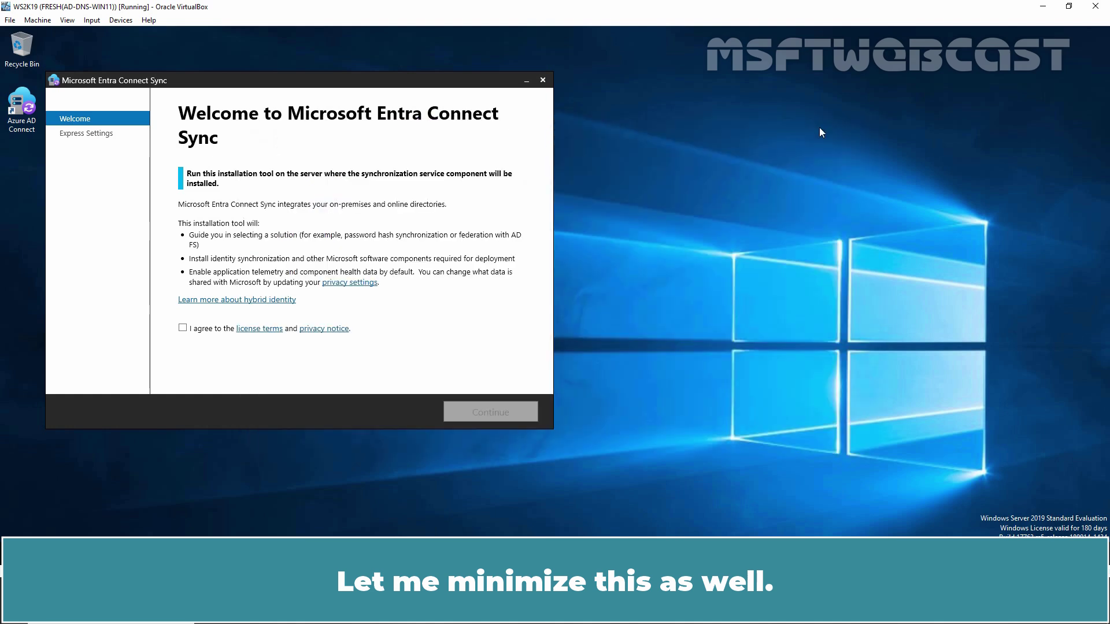
pyautogui.click(183, 327)
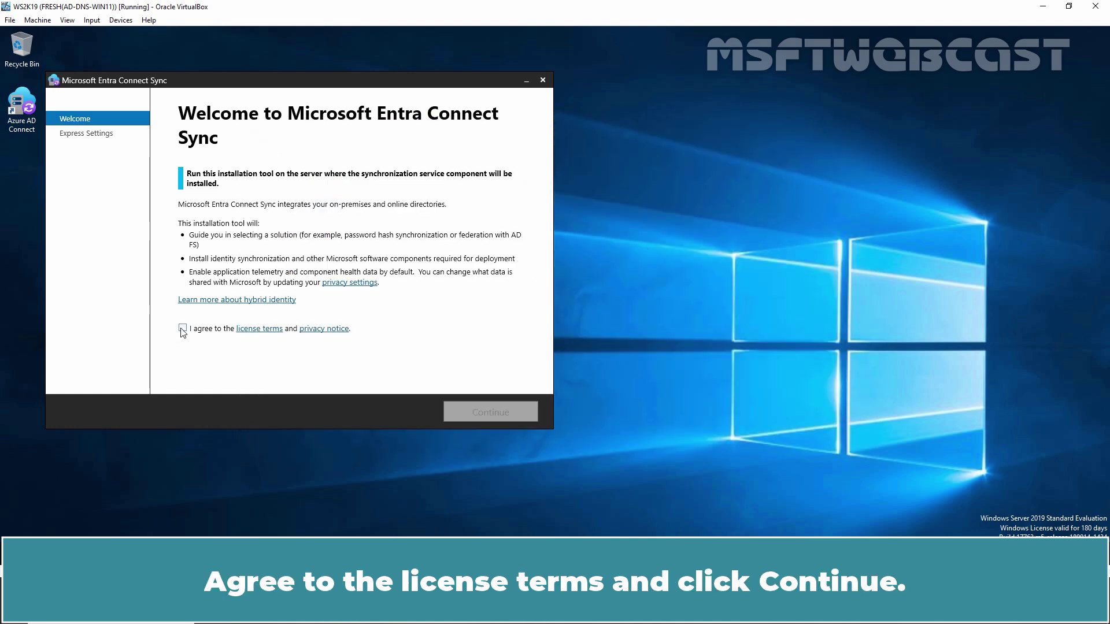
pyautogui.click(490, 414)
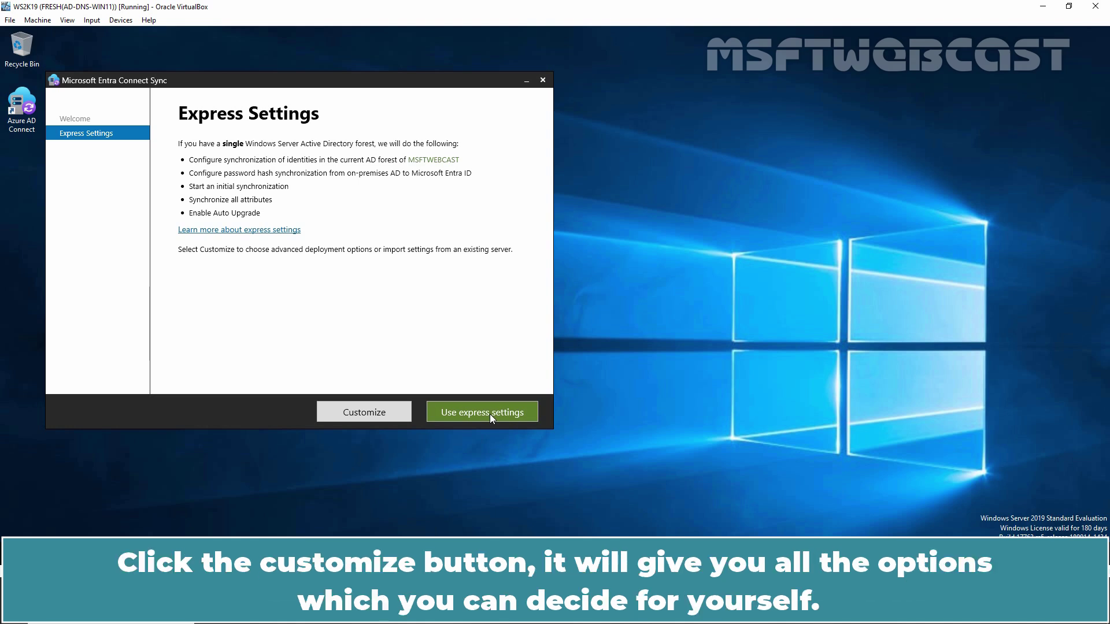
pyautogui.click(367, 413)
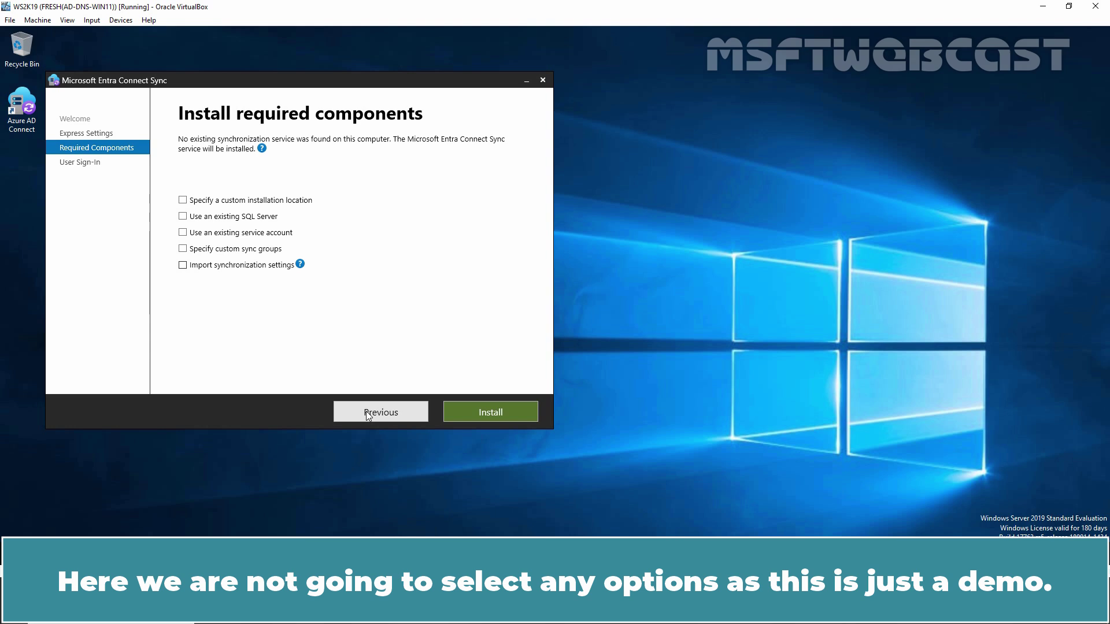
# - Install the required components for the customized Entra Connect setup
pyautogui.click(491, 409)
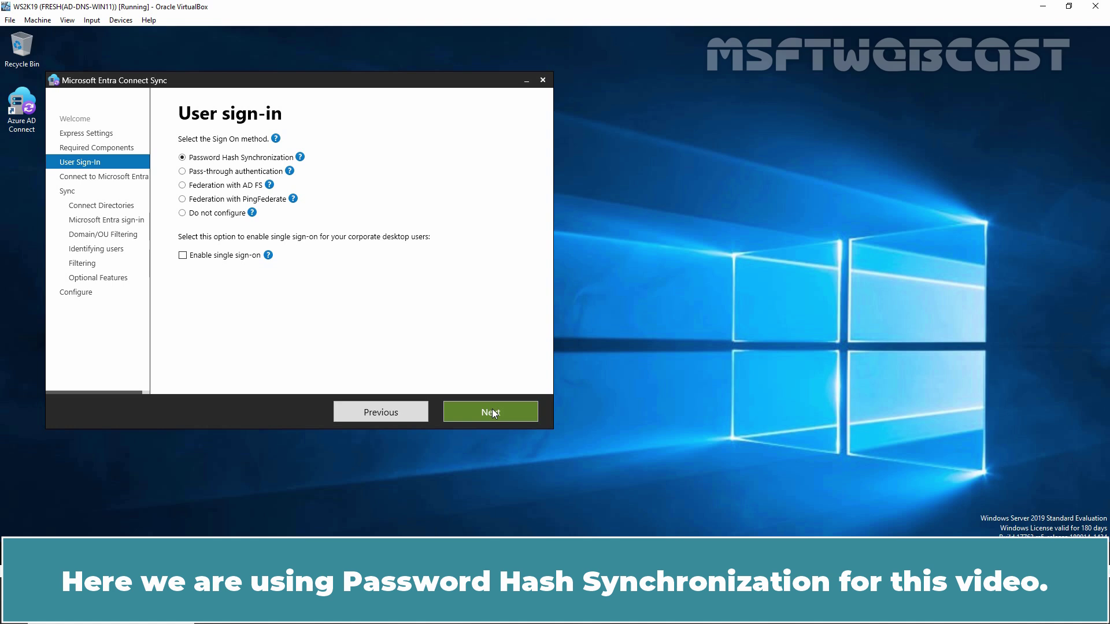
# - Keep Password Hash Synchronization and sign in with the Entra ID administrator's username and password
pyautogui.click(493, 410)
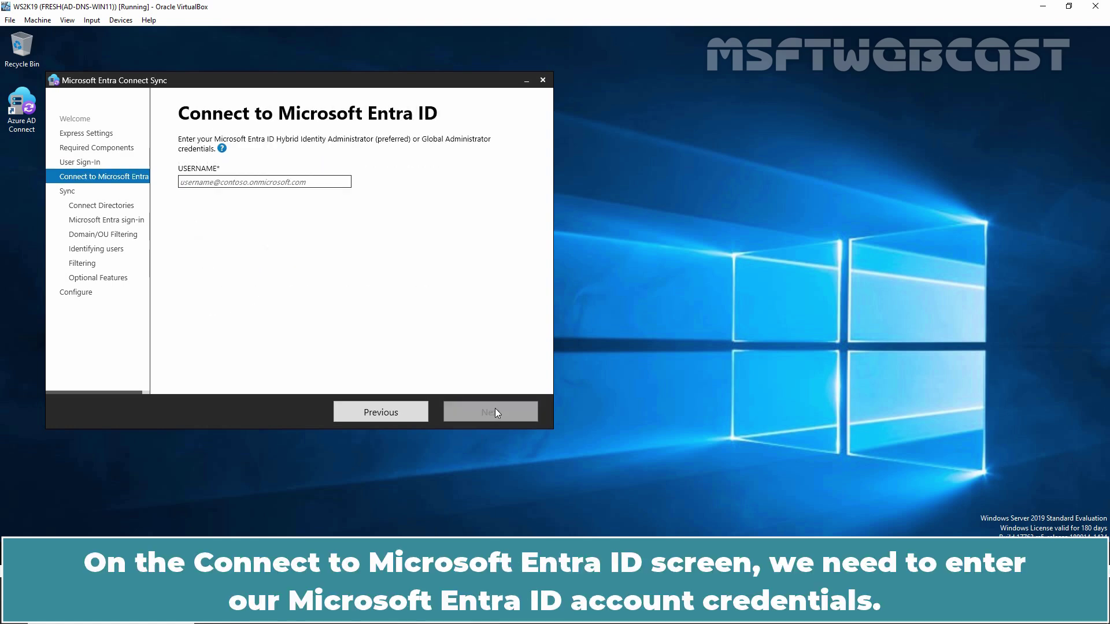
pyautogui.click(237, 182)
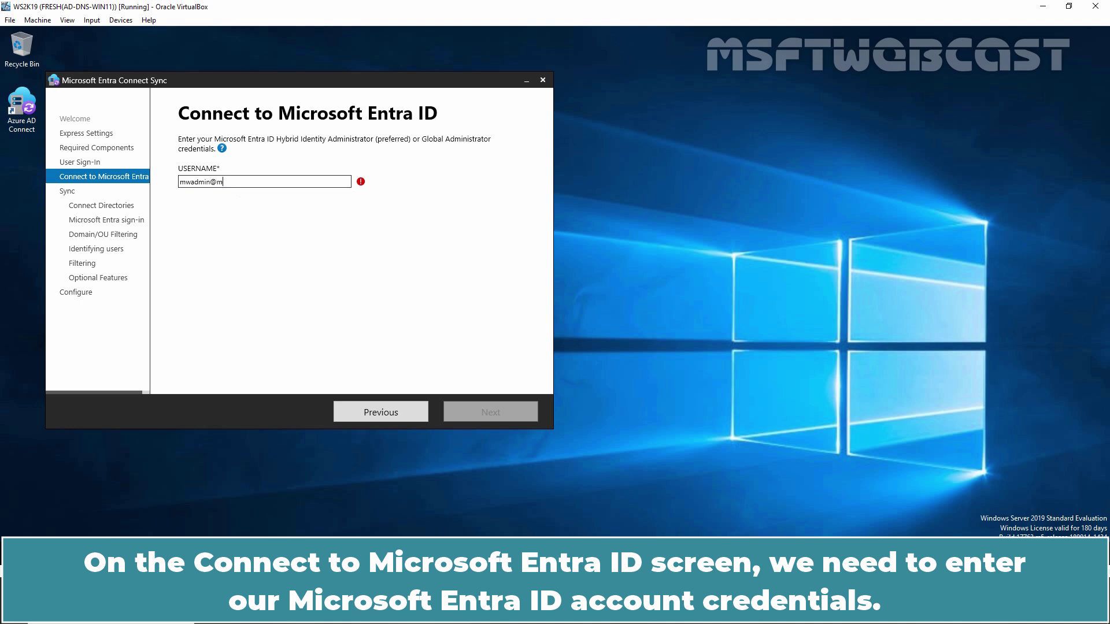
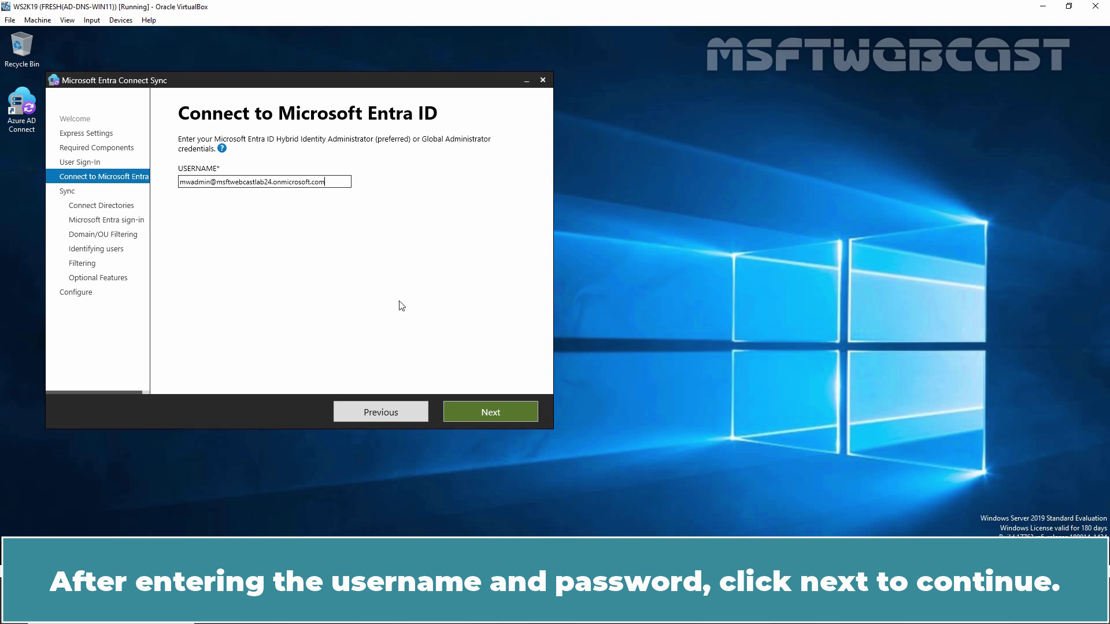
pyautogui.click(487, 414)
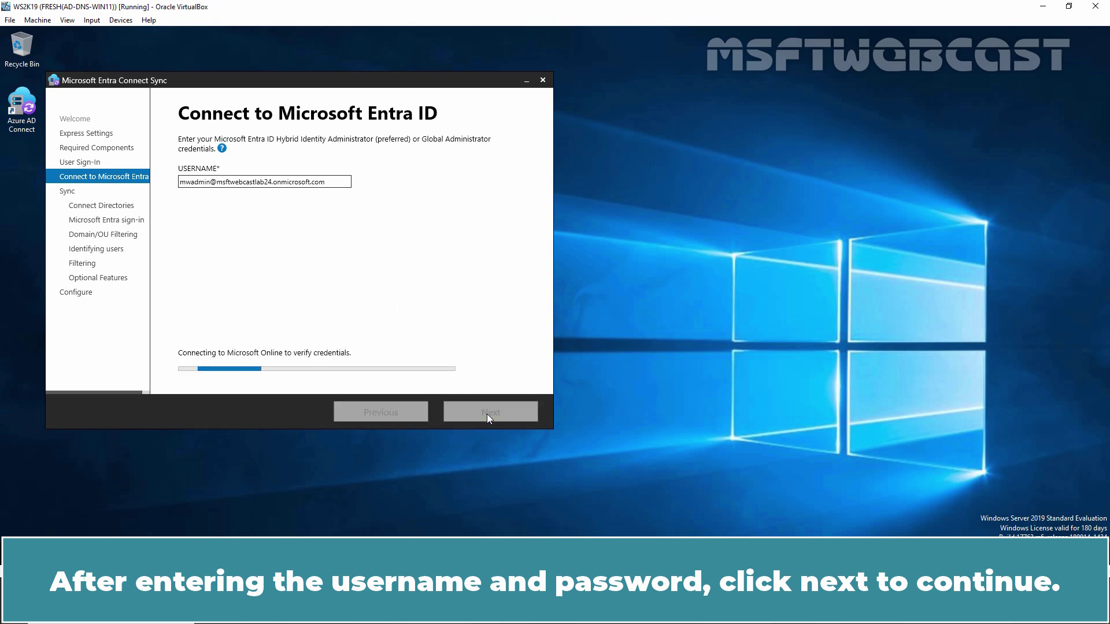
pyautogui.click(640, 256)
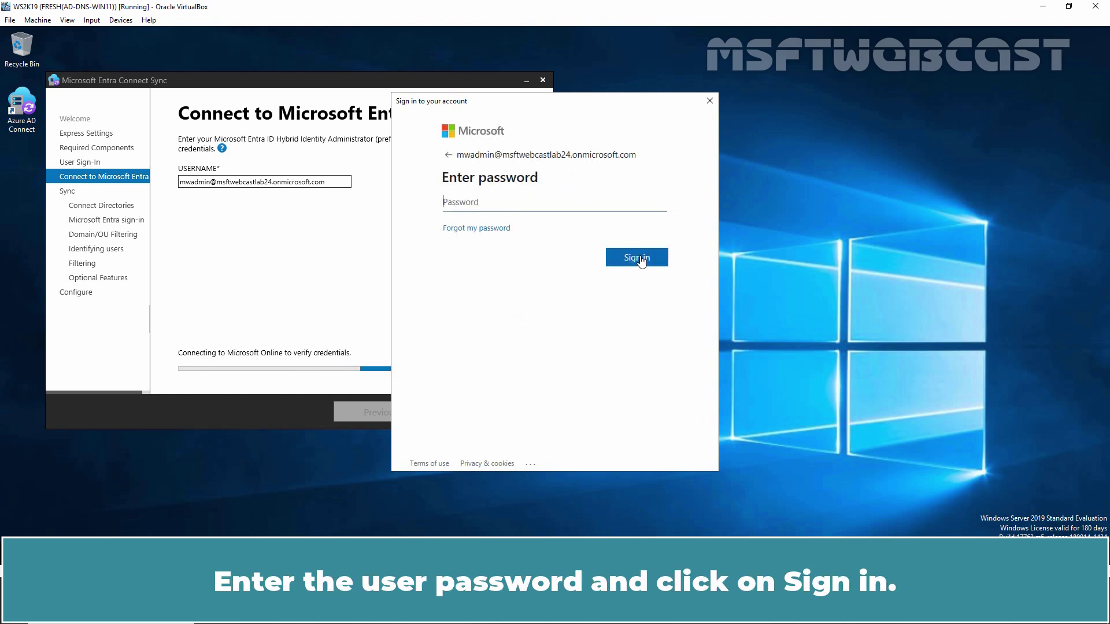
pyautogui.write('••••••••••')
pyautogui.click(641, 262)
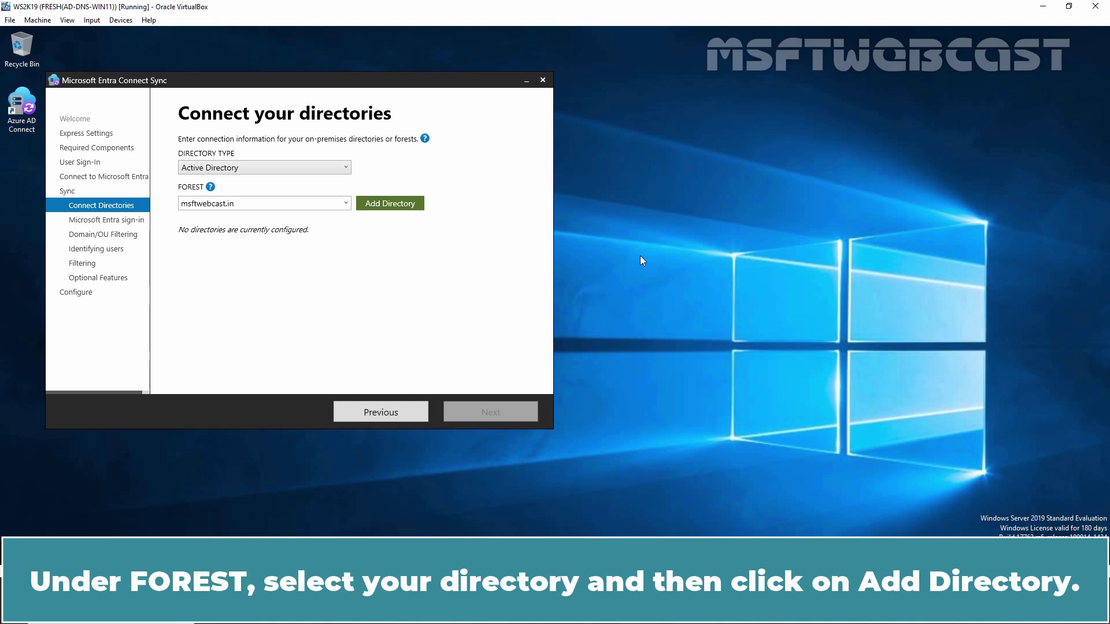
# - Keep Active Directory as the directory type and add the msftwebcast.in forest
pyautogui.click(276, 172)
pyautogui.click(255, 168)
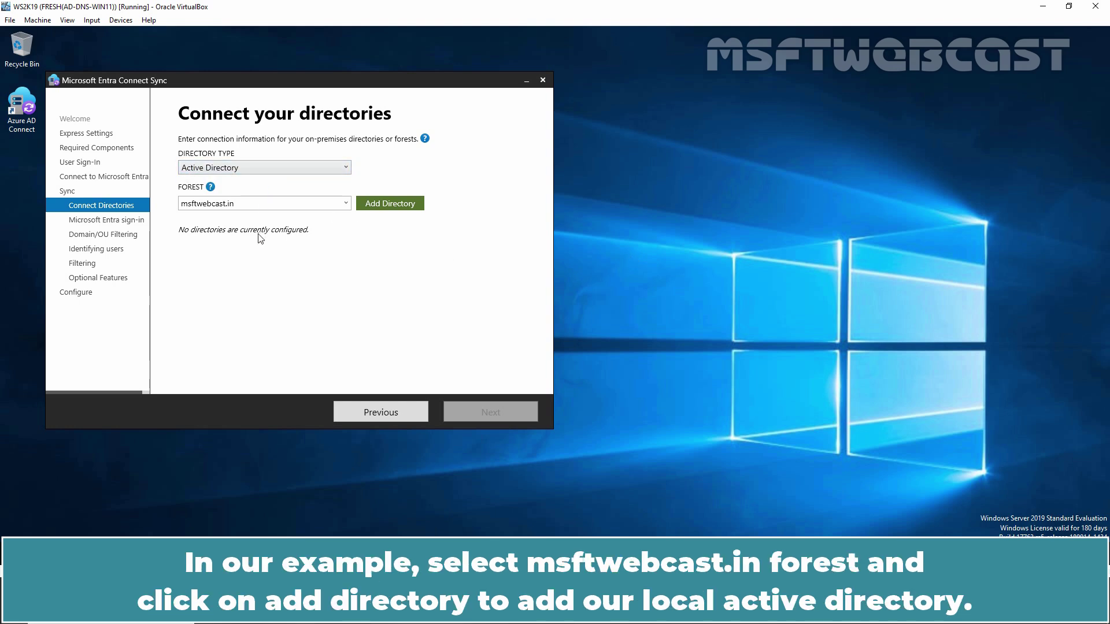
pyautogui.click(346, 203)
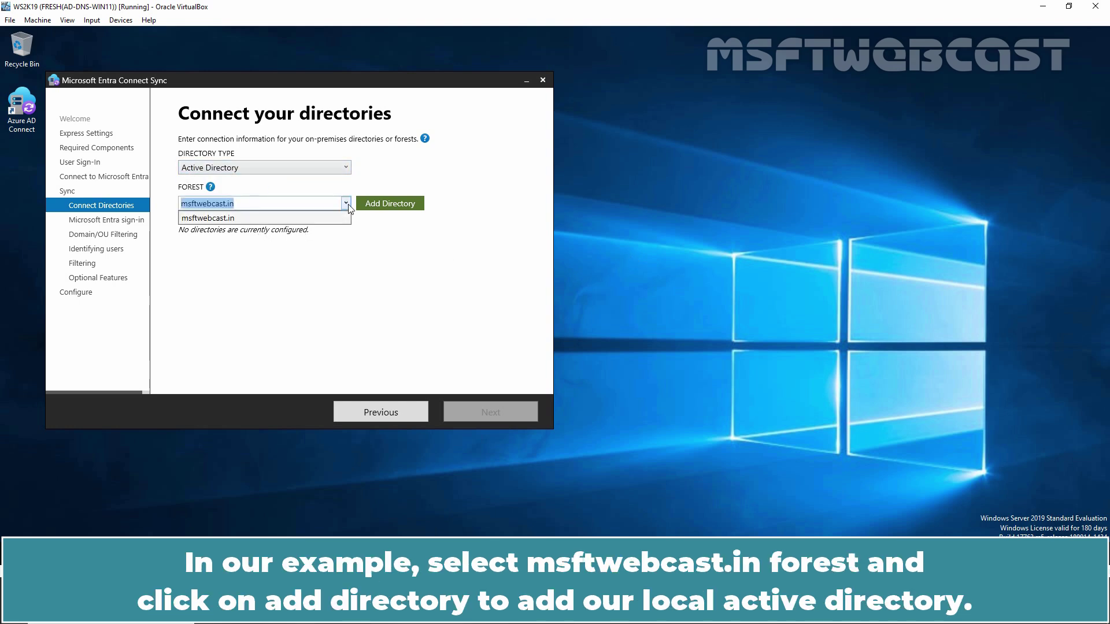
pyautogui.click(223, 219)
pyautogui.click(386, 203)
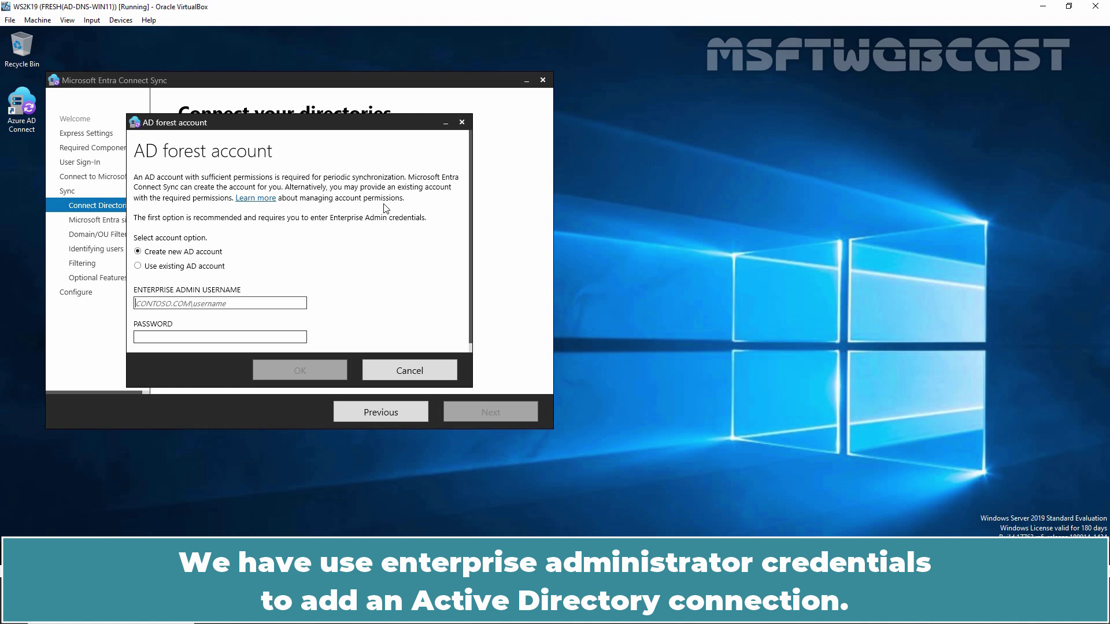
# - Authenticate the forest as msftwebcast\administrator with its password, then proceed to sign-in configuration
pyautogui.write('msf')
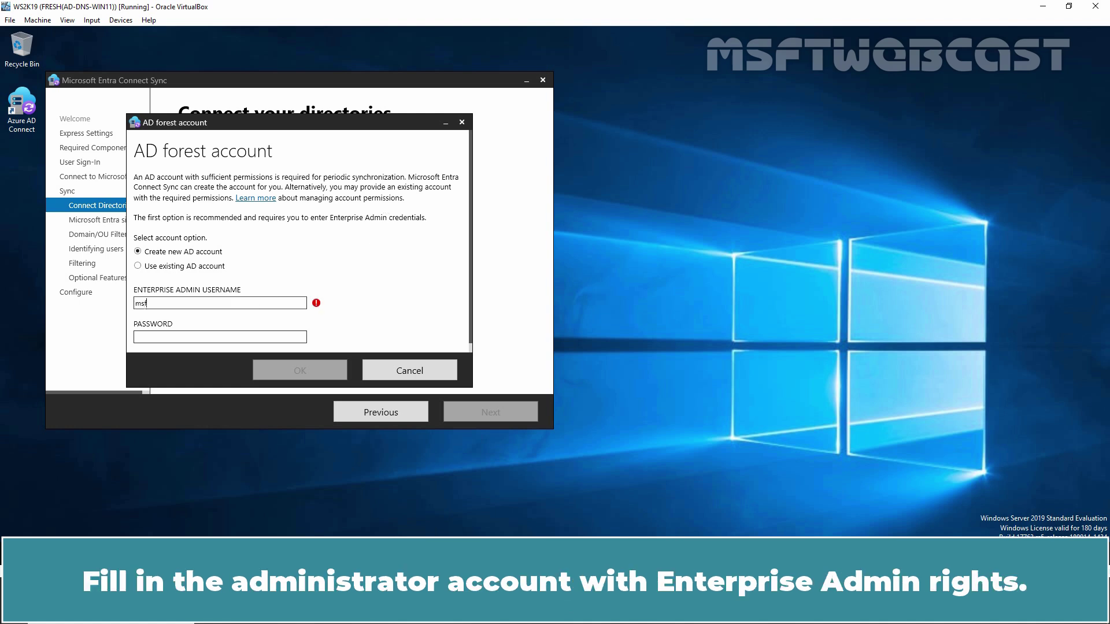
pyautogui.write('twebcast\\administrator')
pyautogui.press('Tab')
pyautogui.write('*********')
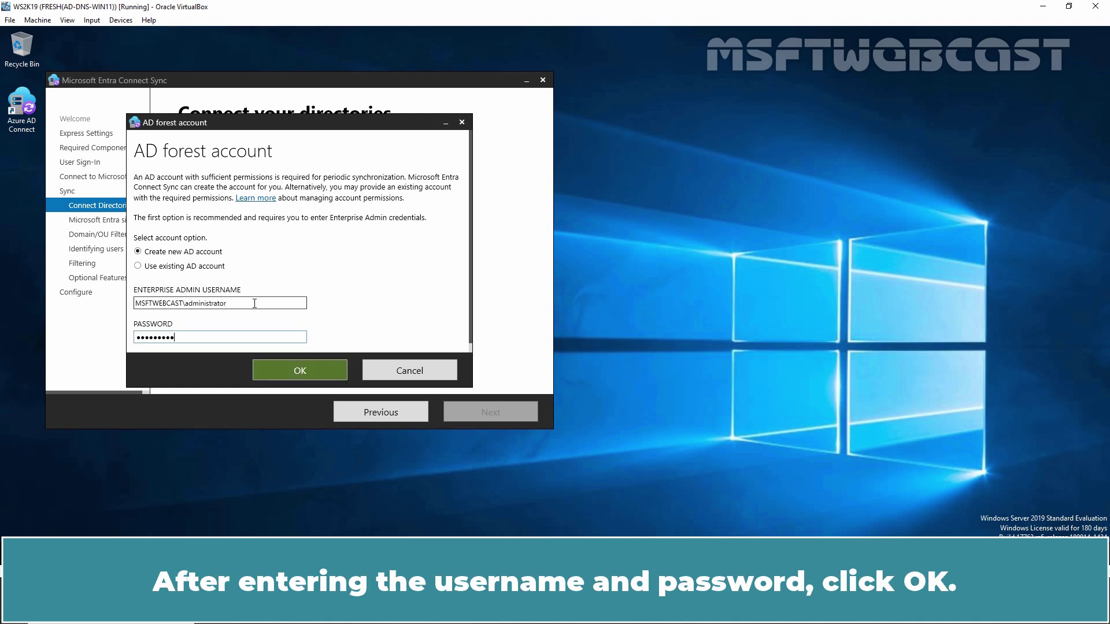
pyautogui.click(301, 373)
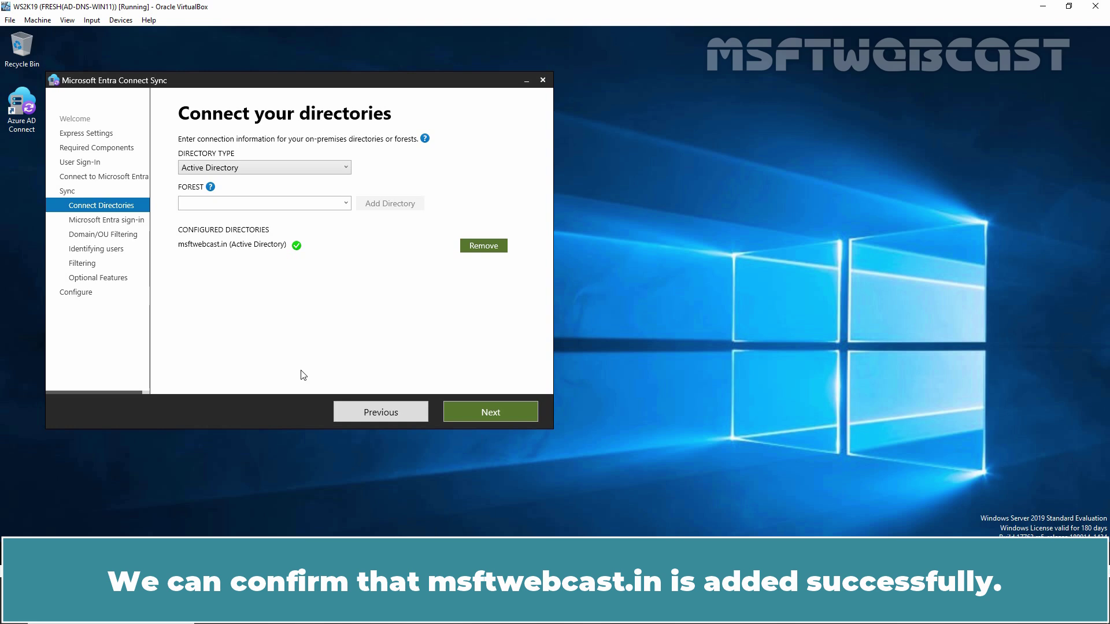
pyautogui.click(485, 415)
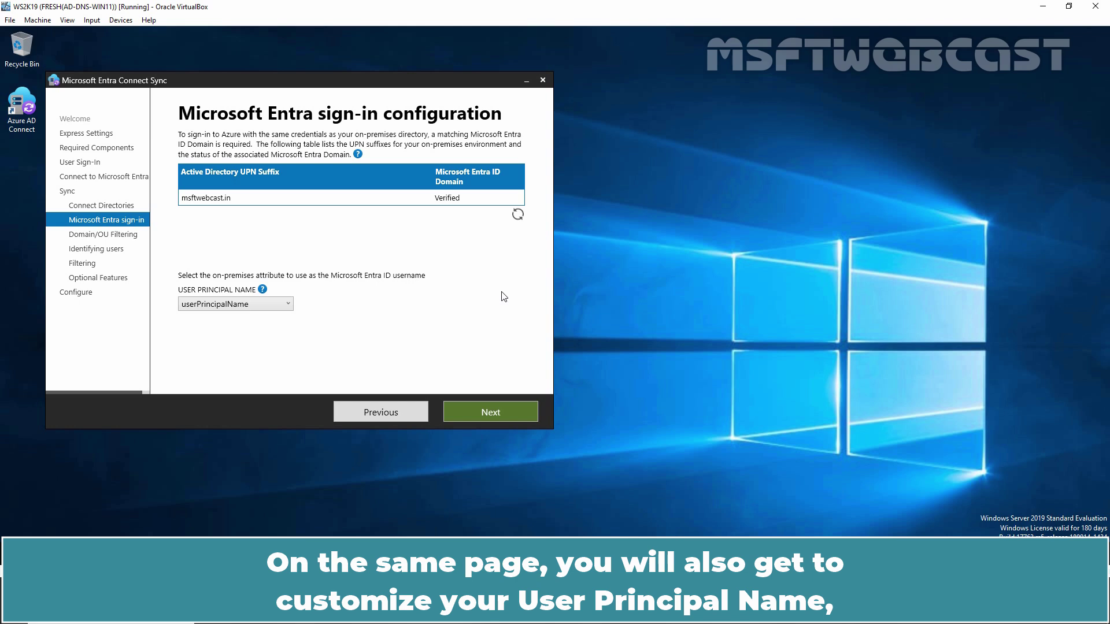
# - Leave the User Principal Name dropdown on userPrincipalName and proceed to domain filtering
pyautogui.click(287, 305)
pyautogui.click(288, 305)
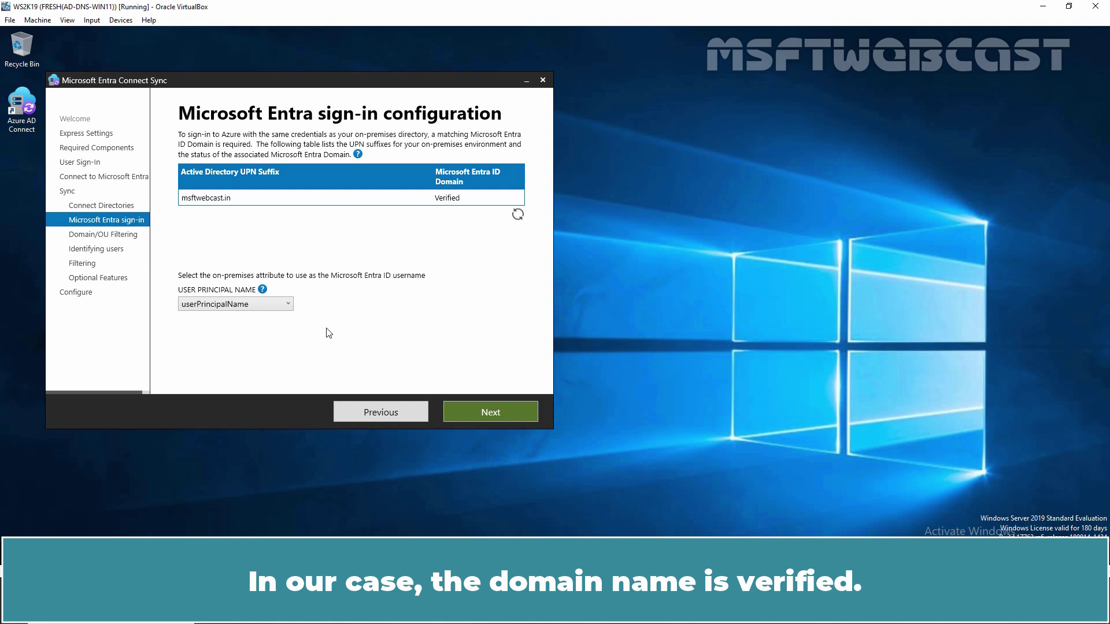
pyautogui.click(480, 411)
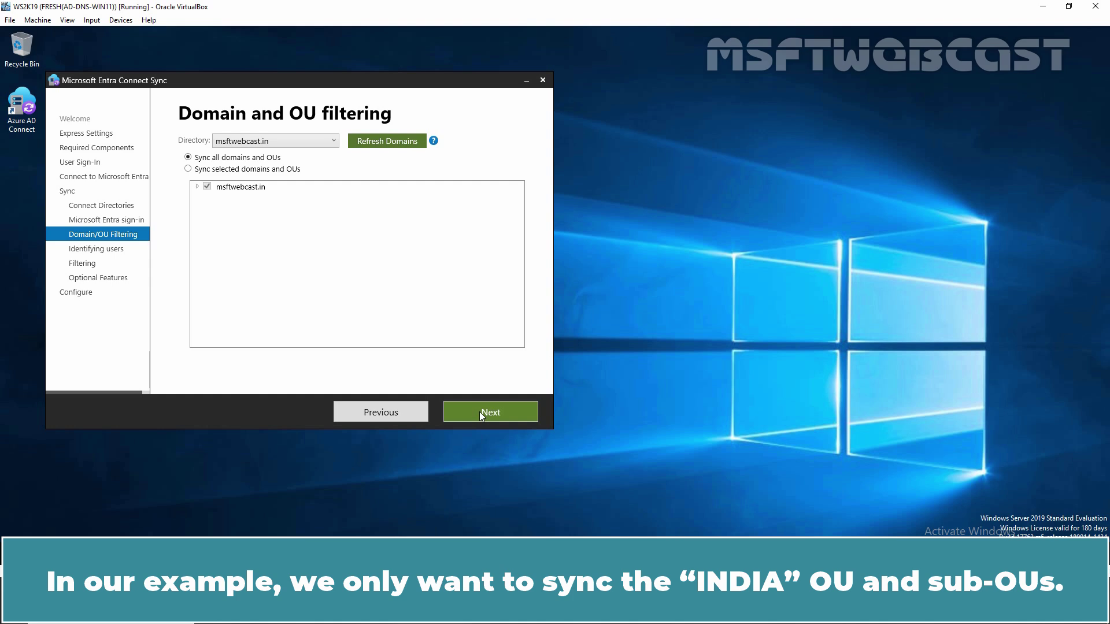
# - Switch to Sync selected domains and OUs, ticking only INDIA under msftwebcast.in
pyautogui.click(188, 170)
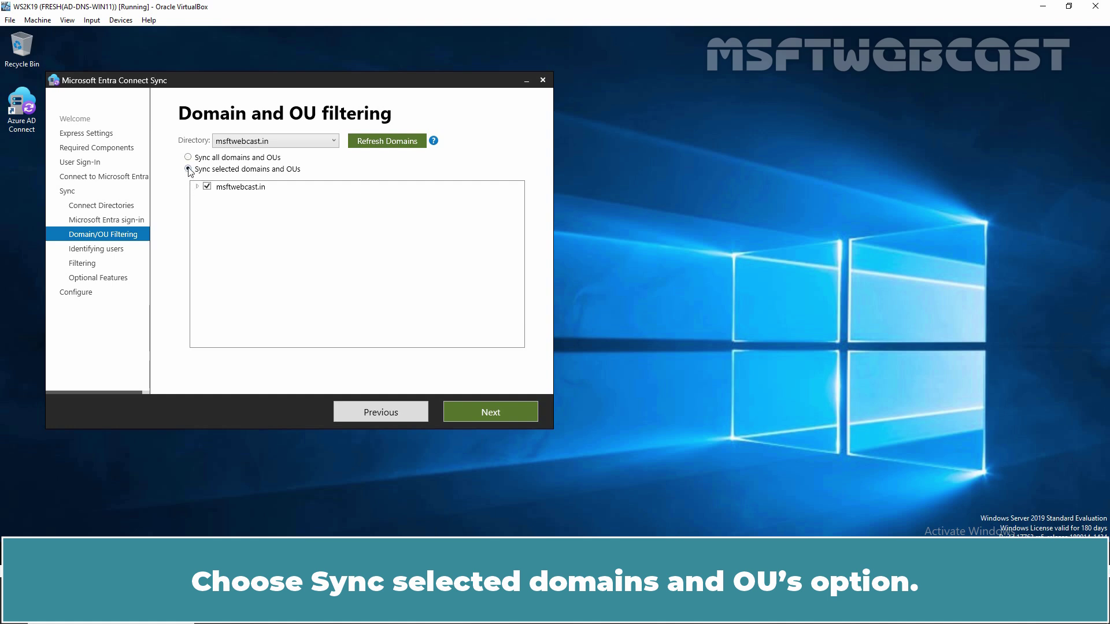
pyautogui.click(197, 187)
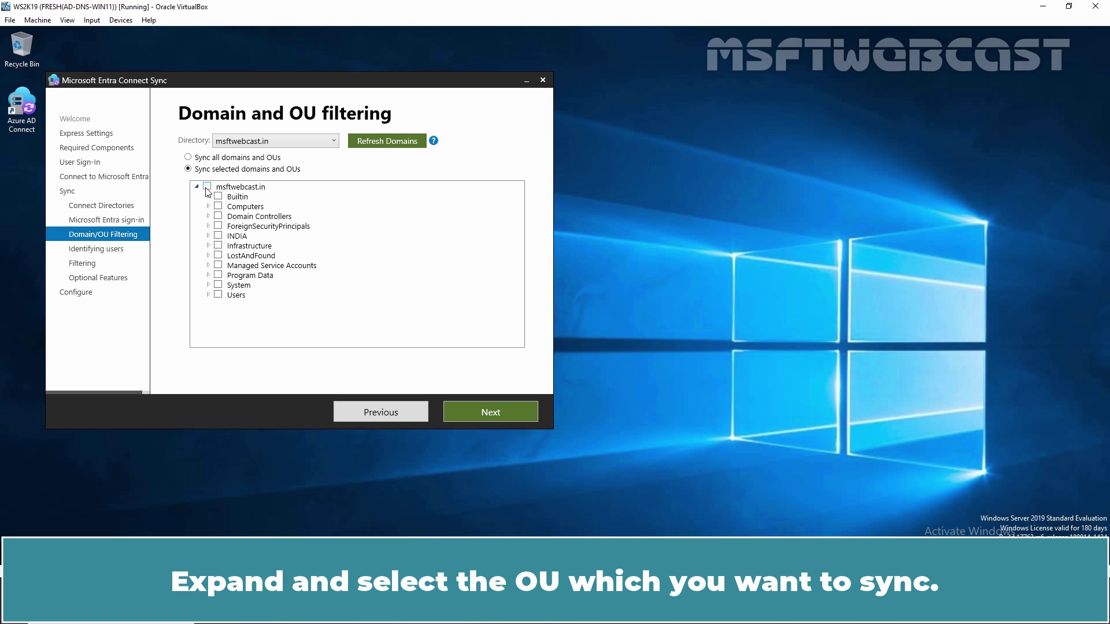
pyautogui.click(218, 236)
pyautogui.click(208, 236)
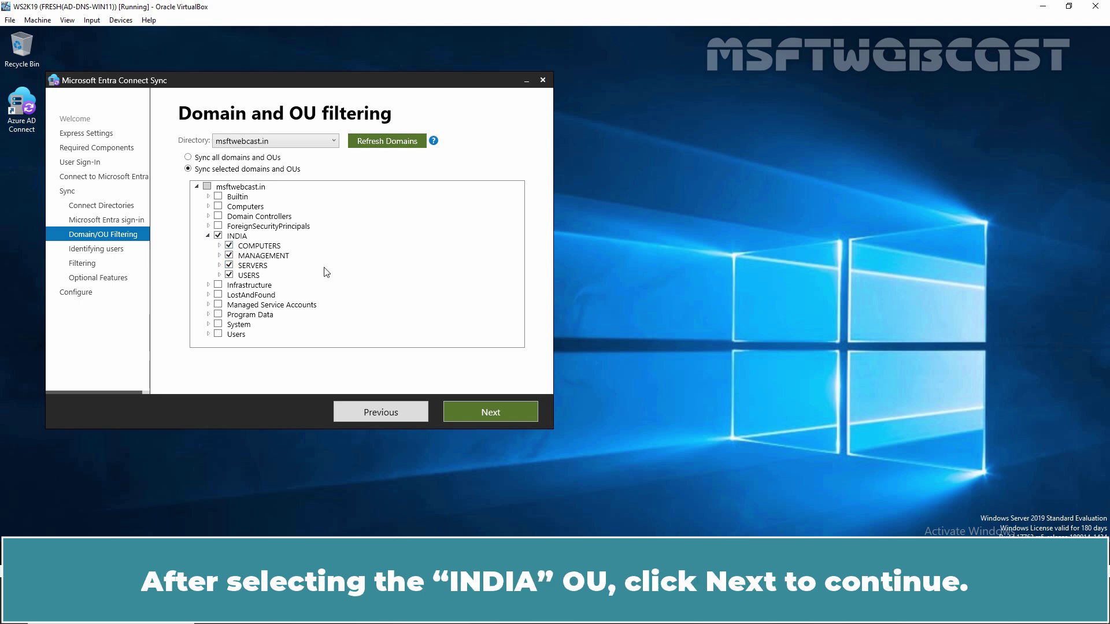
pyautogui.click(494, 410)
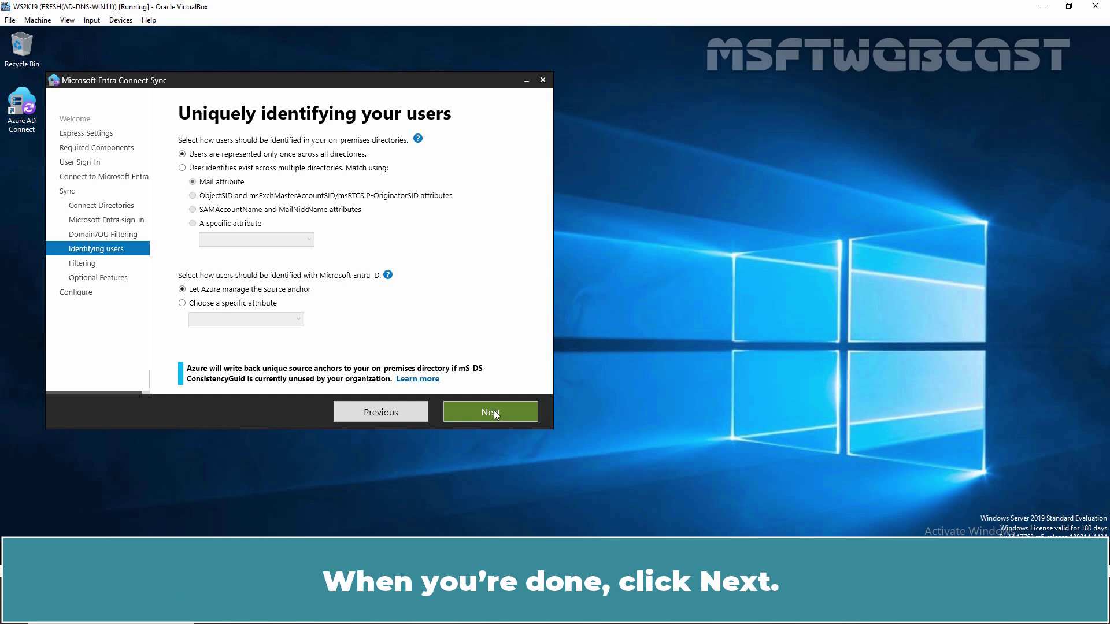
# - Accept default user identification, all users and devices, and password-hash-only optional features
pyautogui.click(494, 411)
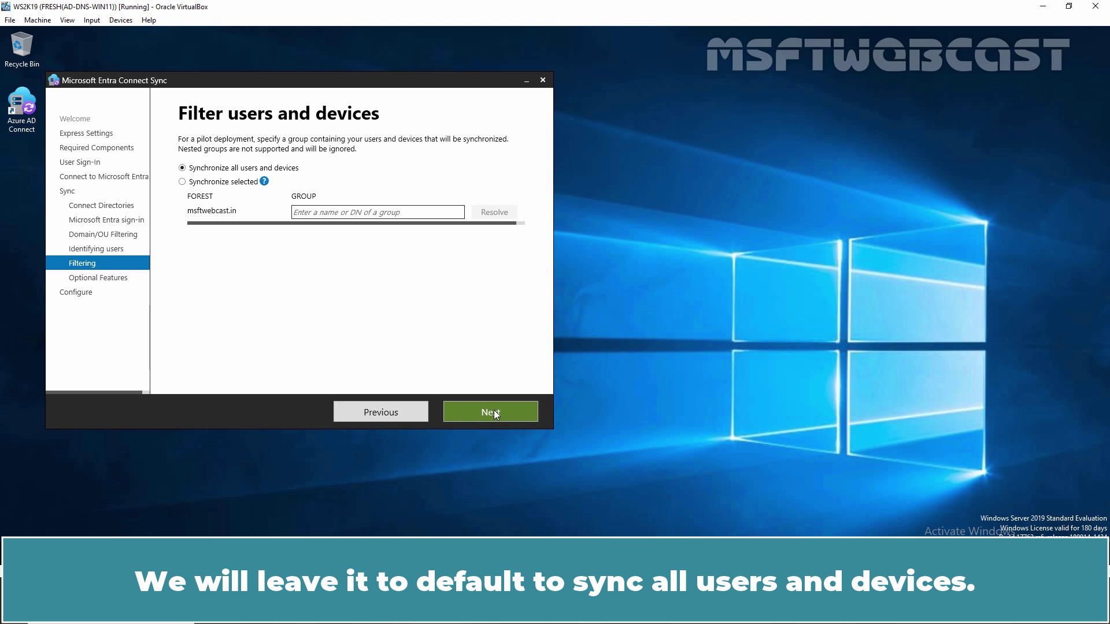
pyautogui.click(494, 410)
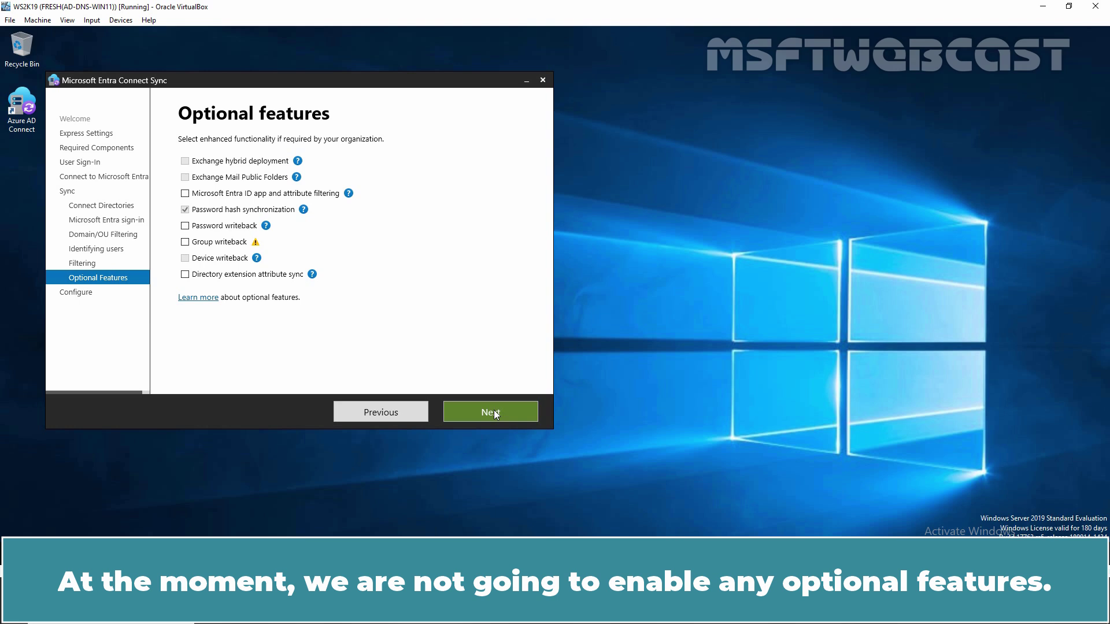
pyautogui.click(494, 411)
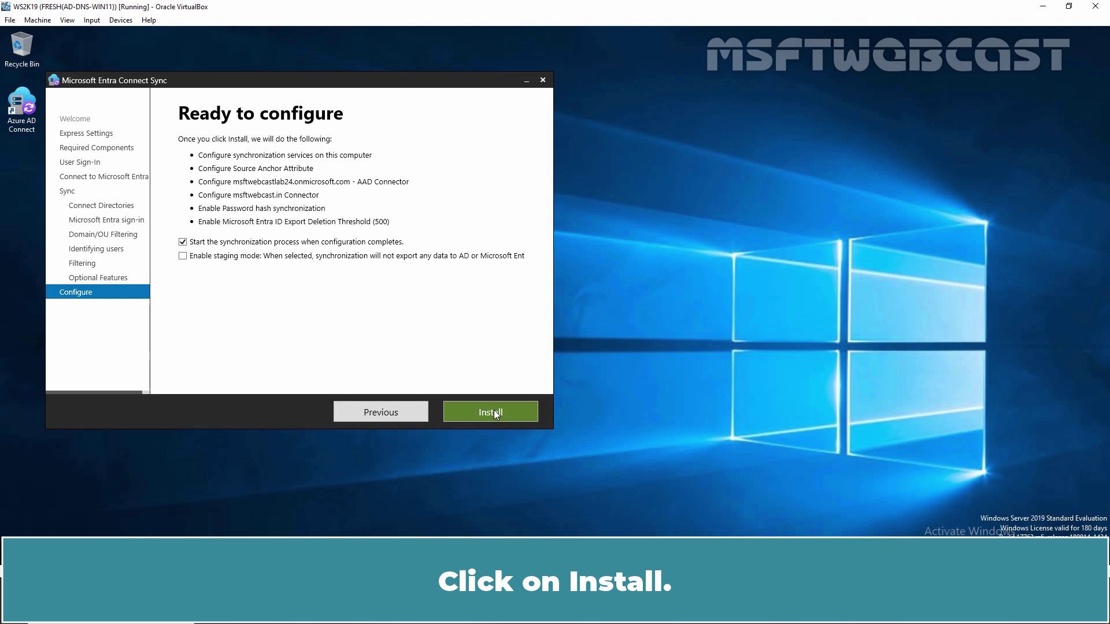
# - Install the configuration with sync starting afterwards, then exit once it completes
pyautogui.click(494, 410)
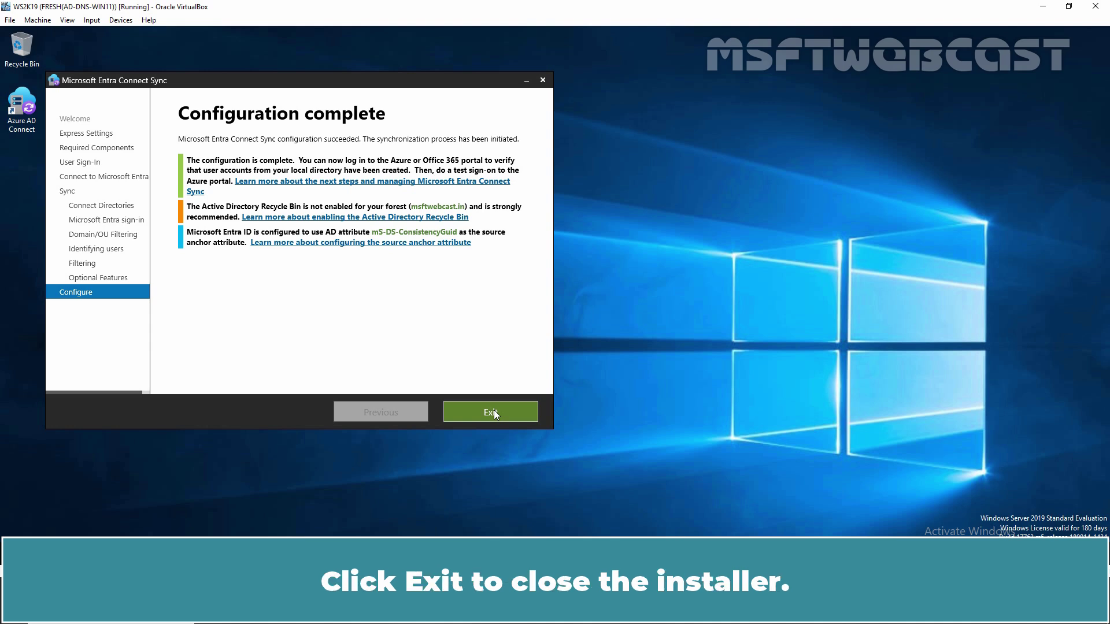
pyautogui.click(494, 411)
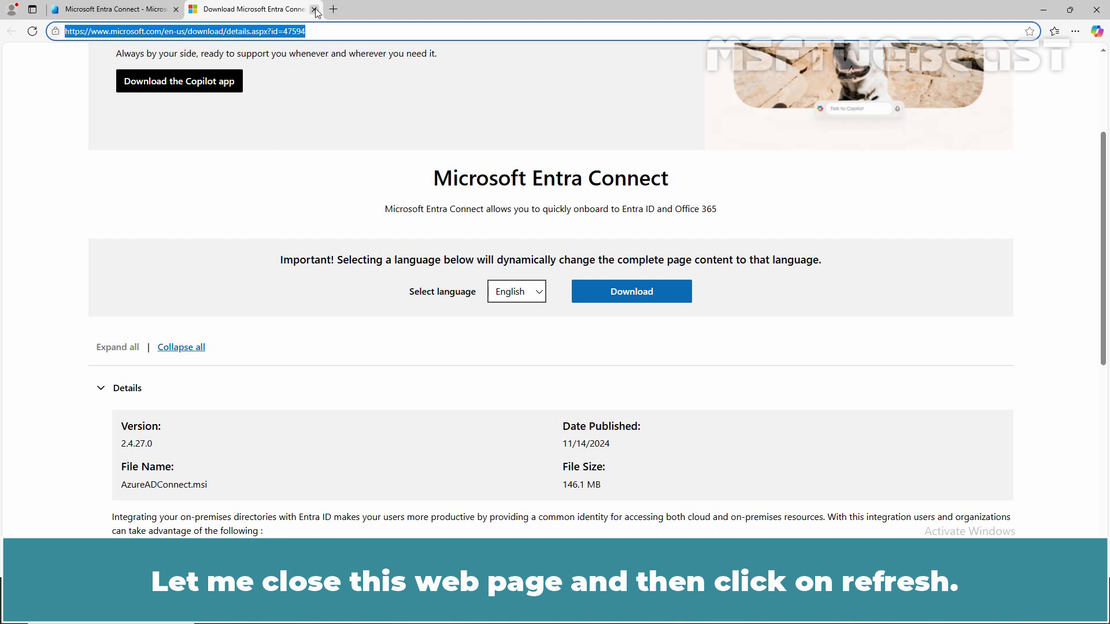
# - Refresh Connect Sync status, then reload All users and widen the Display name column
pyautogui.click(314, 10)
pyautogui.click(423, 132)
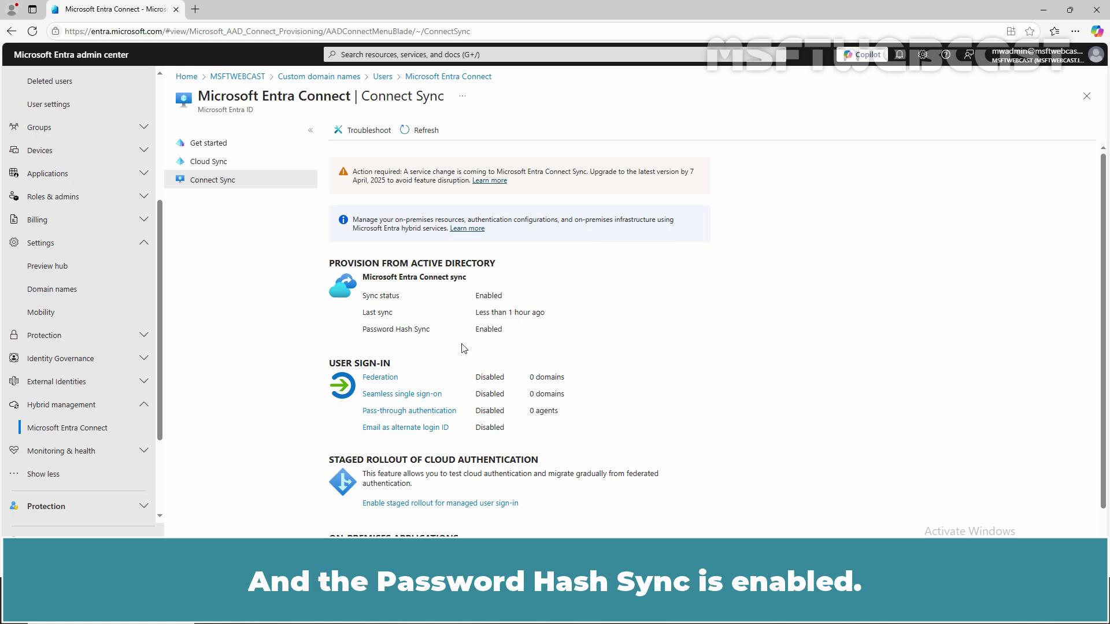
pyautogui.scroll(4, 74, 317)
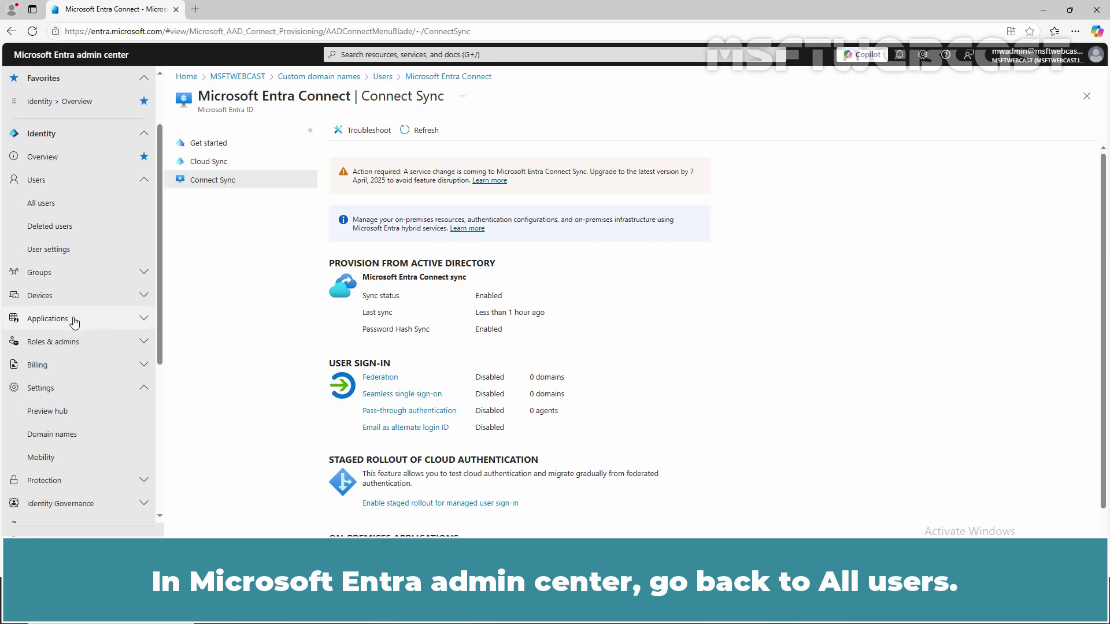
pyautogui.click(52, 290)
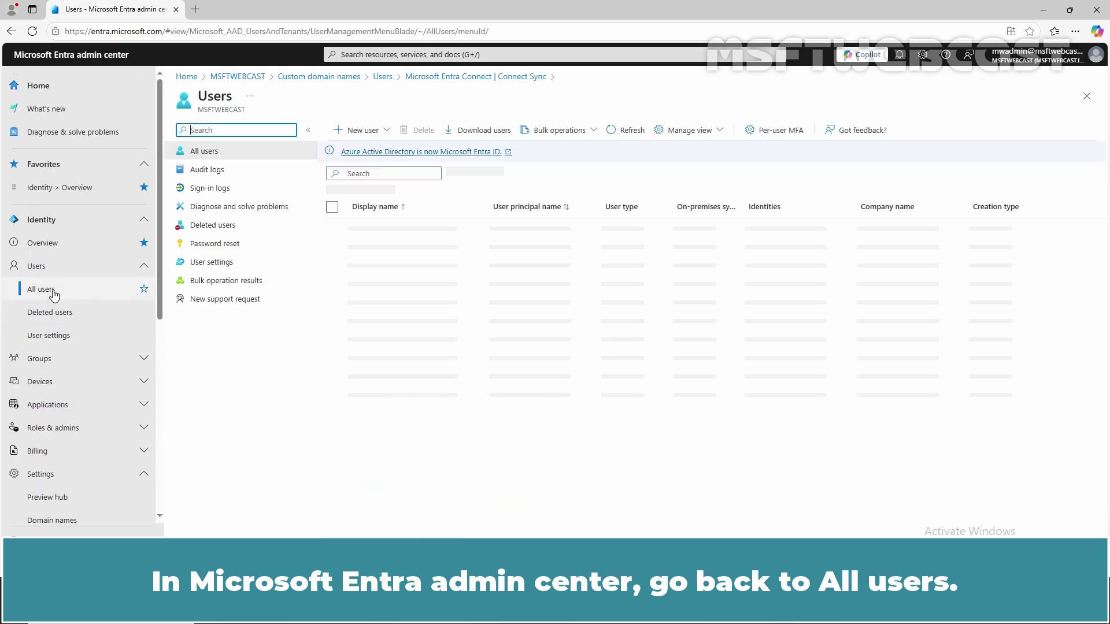
pyautogui.click(631, 132)
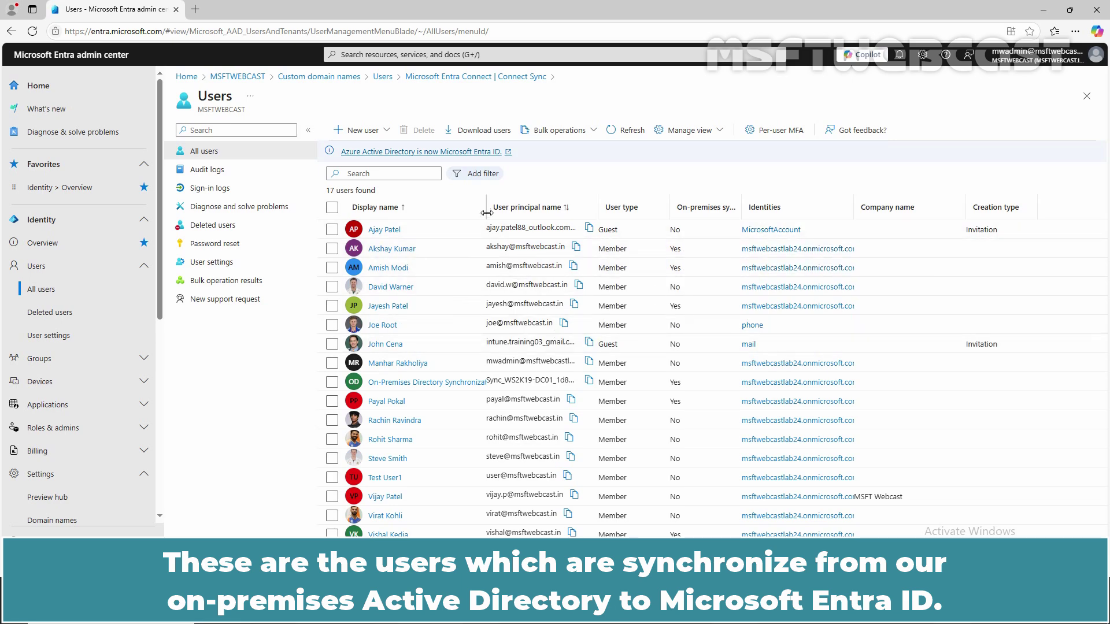
pyautogui.moveTo(486, 207); pyautogui.dragTo(620, 215)
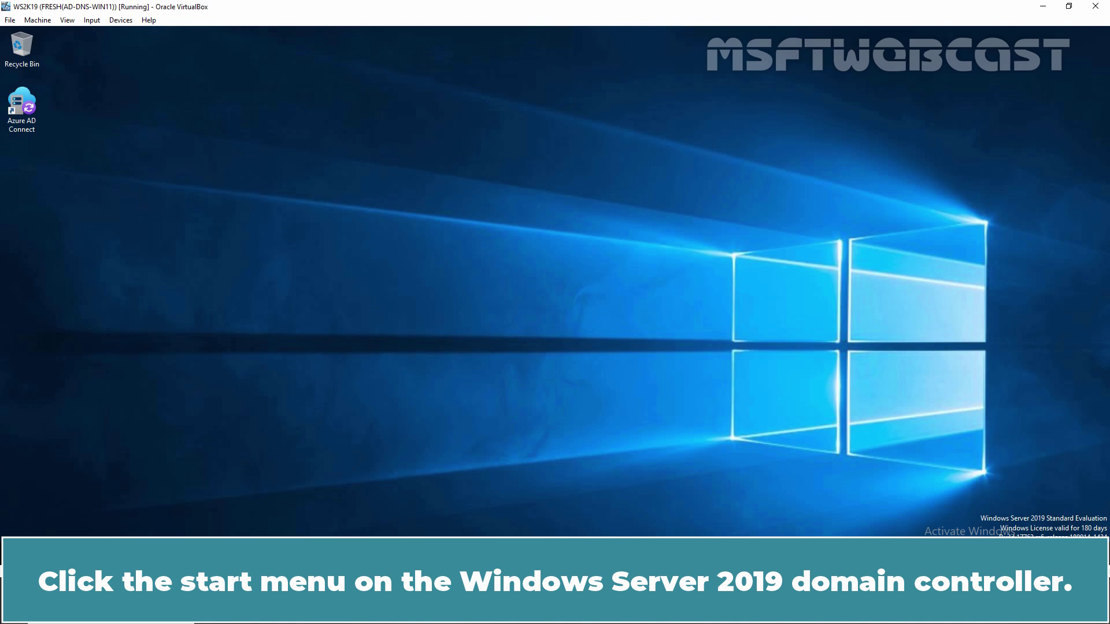
# - Launch Synchronization Service Manager from the Azure AD Connect apps on WS2K19-DC01
pyautogui.click(11, 612)
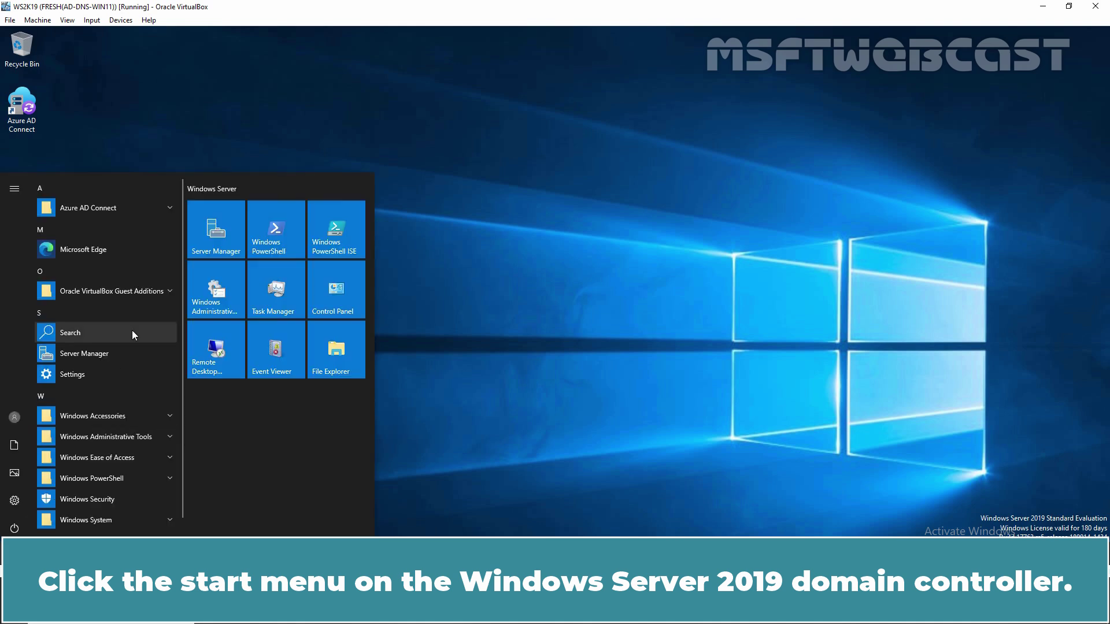
pyautogui.click(168, 207)
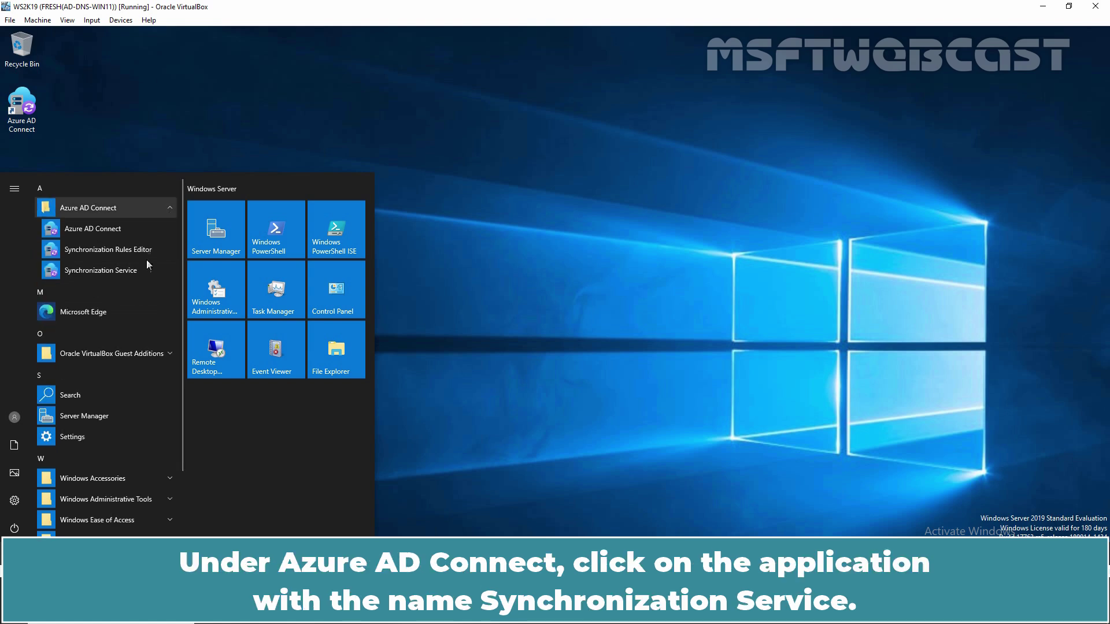
pyautogui.click(107, 272)
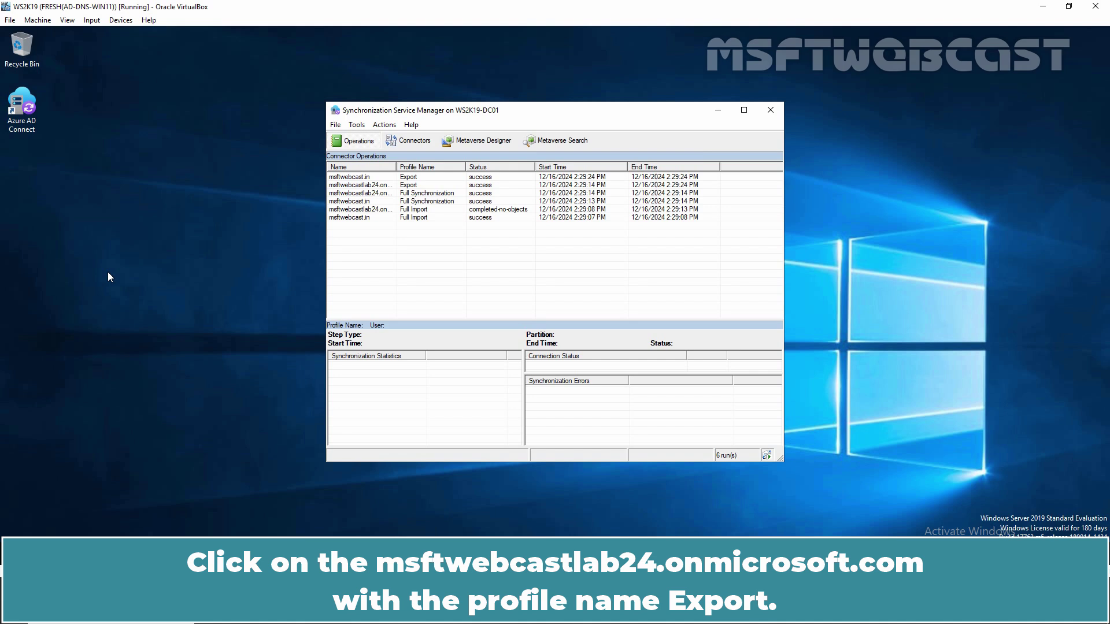
# - Inspect the first user added by the onmicrosoft.com export, checking its commonName and userPrincipalName
pyautogui.click(345, 185)
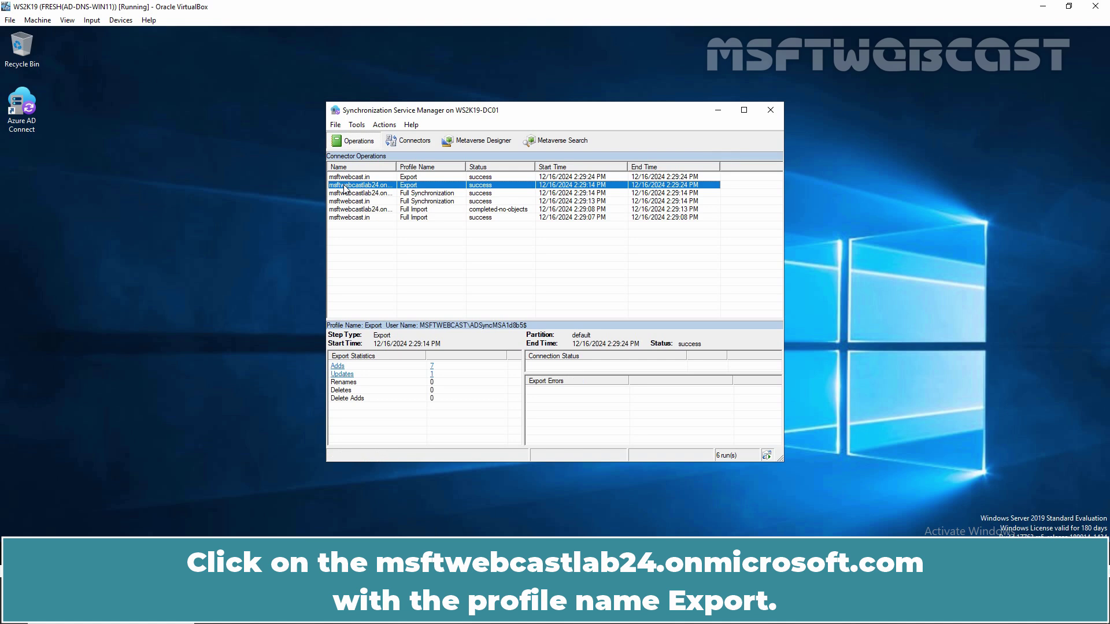
pyautogui.click(339, 368)
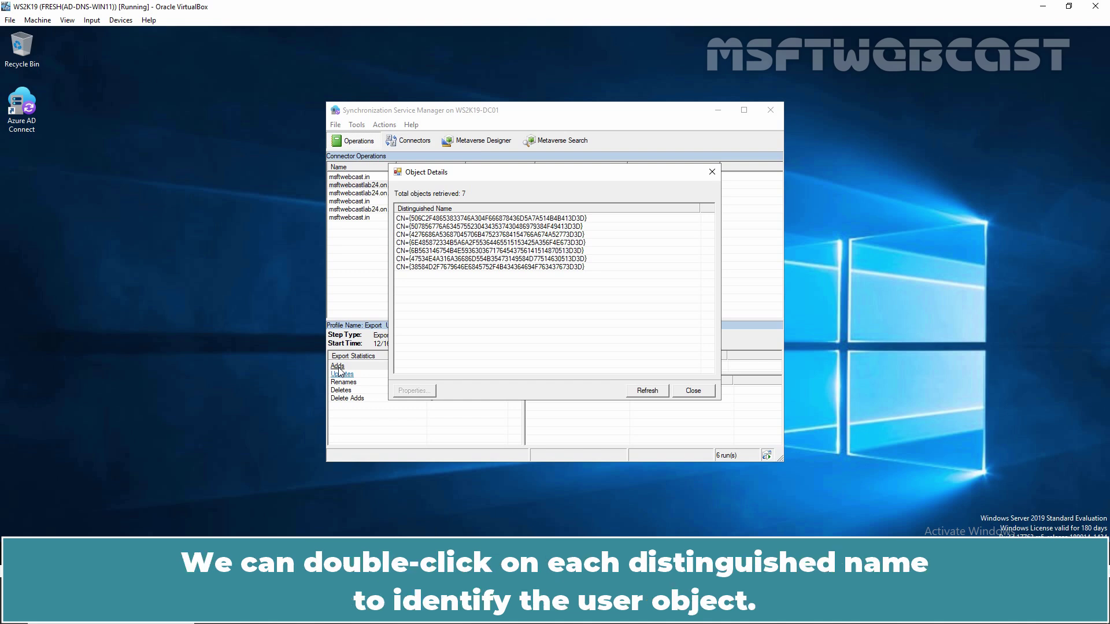
pyautogui.click(470, 219)
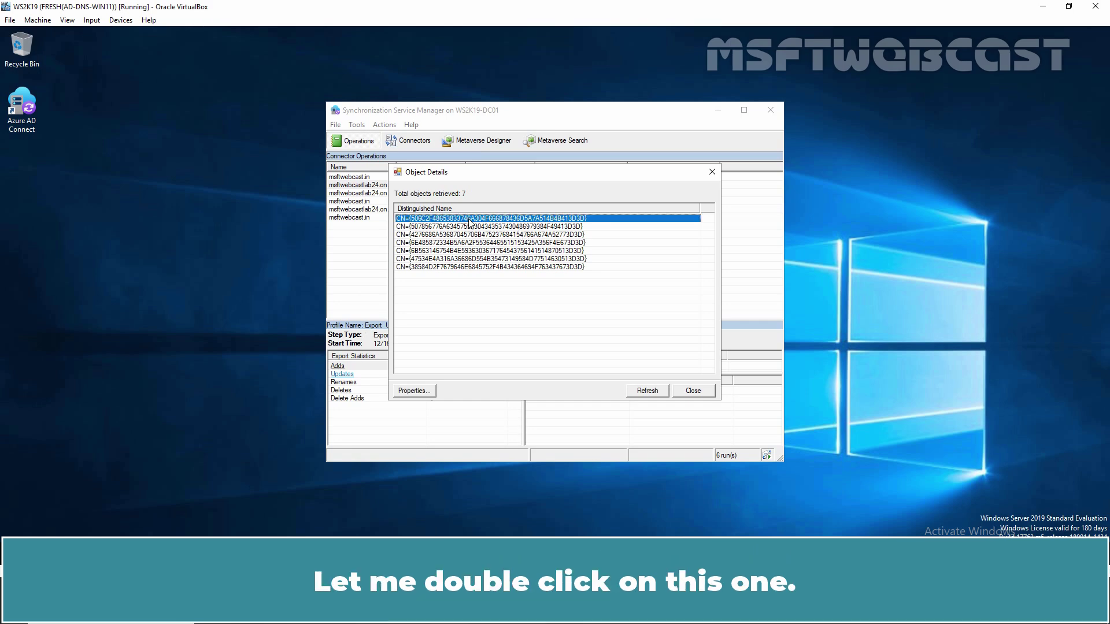
pyautogui.doubleClick(470, 219)
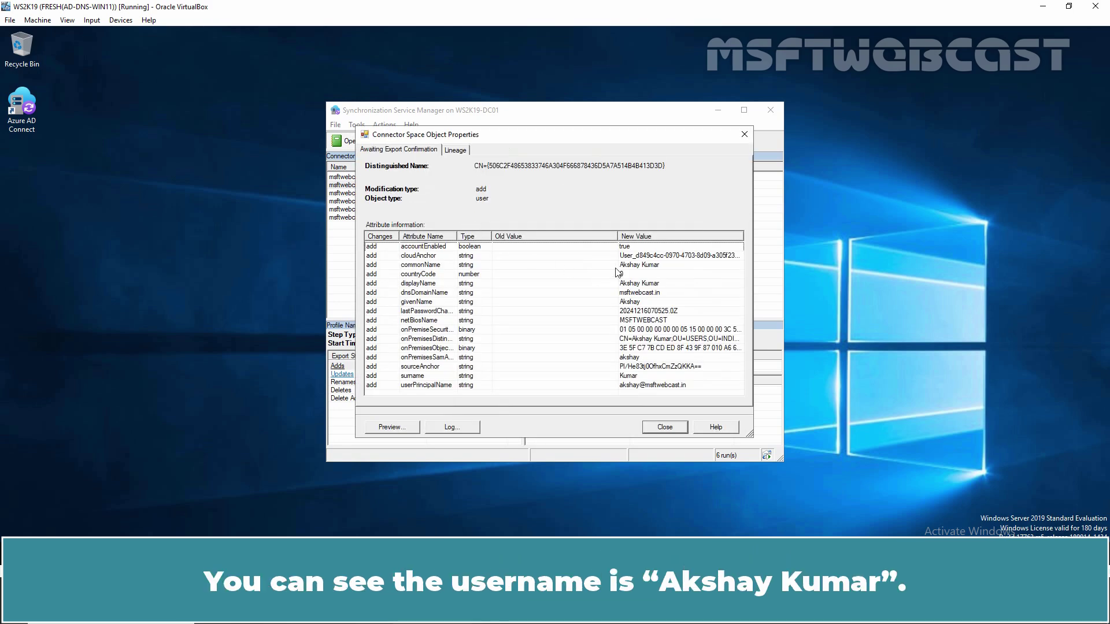
pyautogui.click(627, 266)
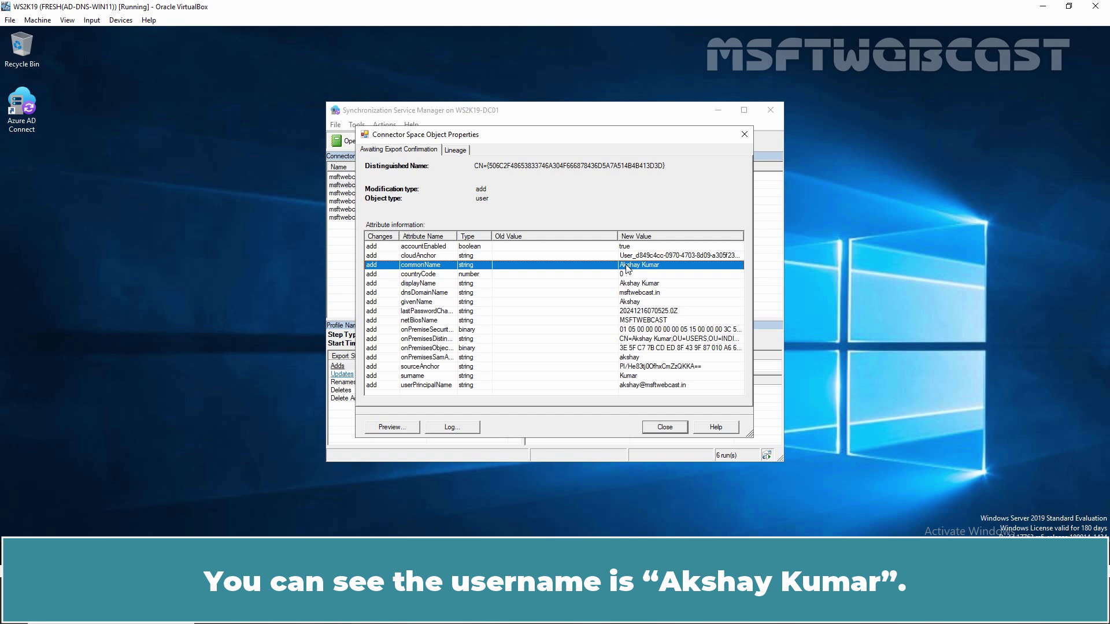
pyautogui.click(421, 387)
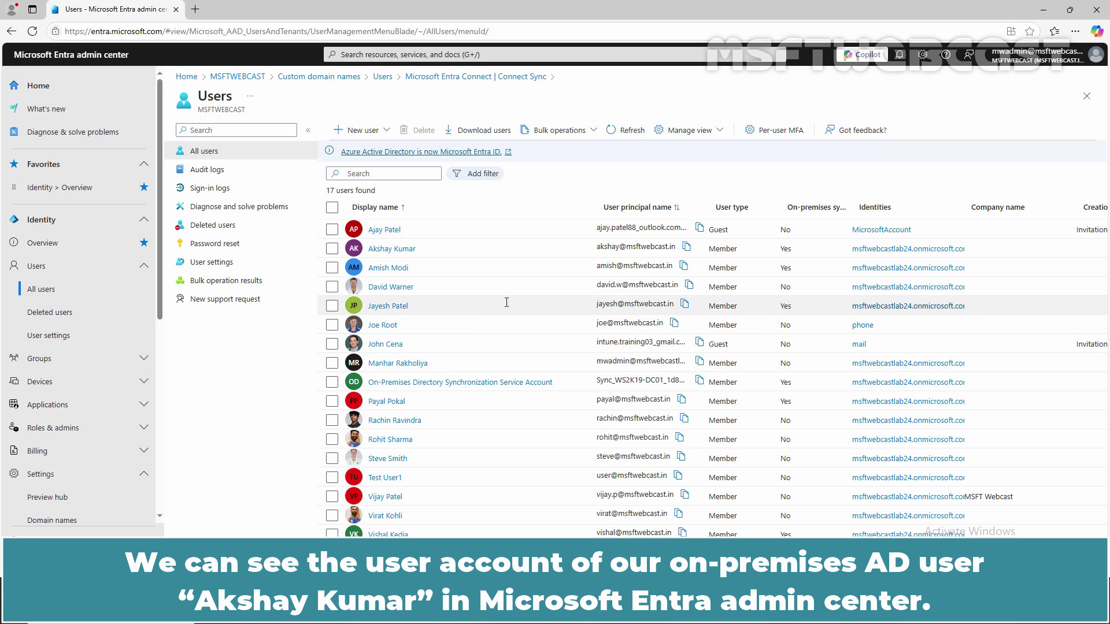
# - Filter the users list to On-premises sync enabled = Yes, leaving 6 synced users
pyautogui.click(473, 176)
pyautogui.scroll(-6, 525, 309)
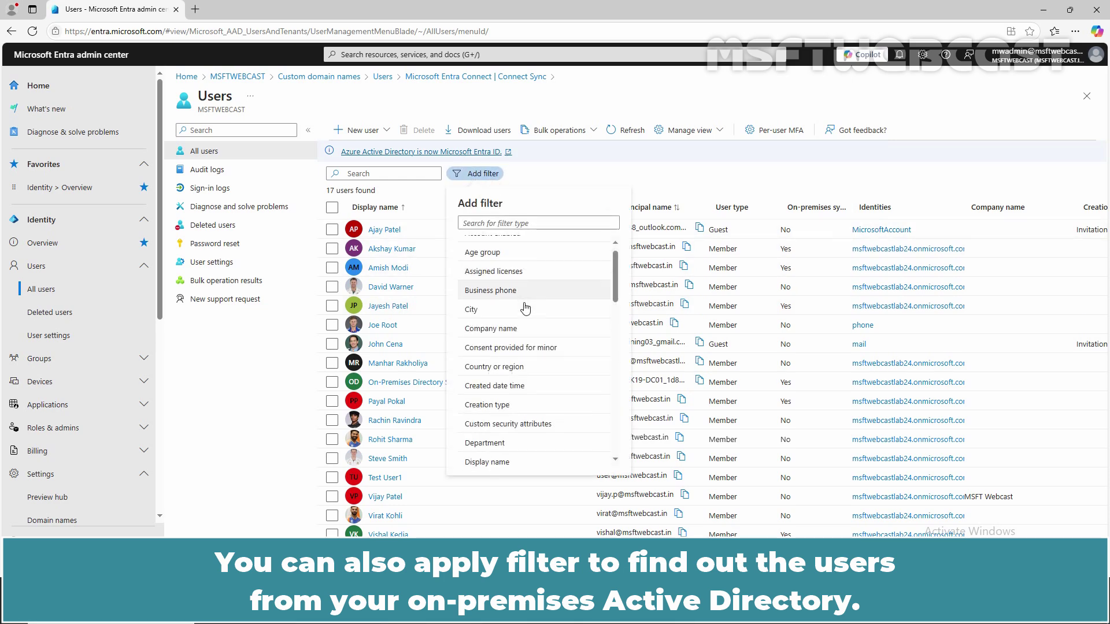
pyautogui.scroll(-3, 525, 309)
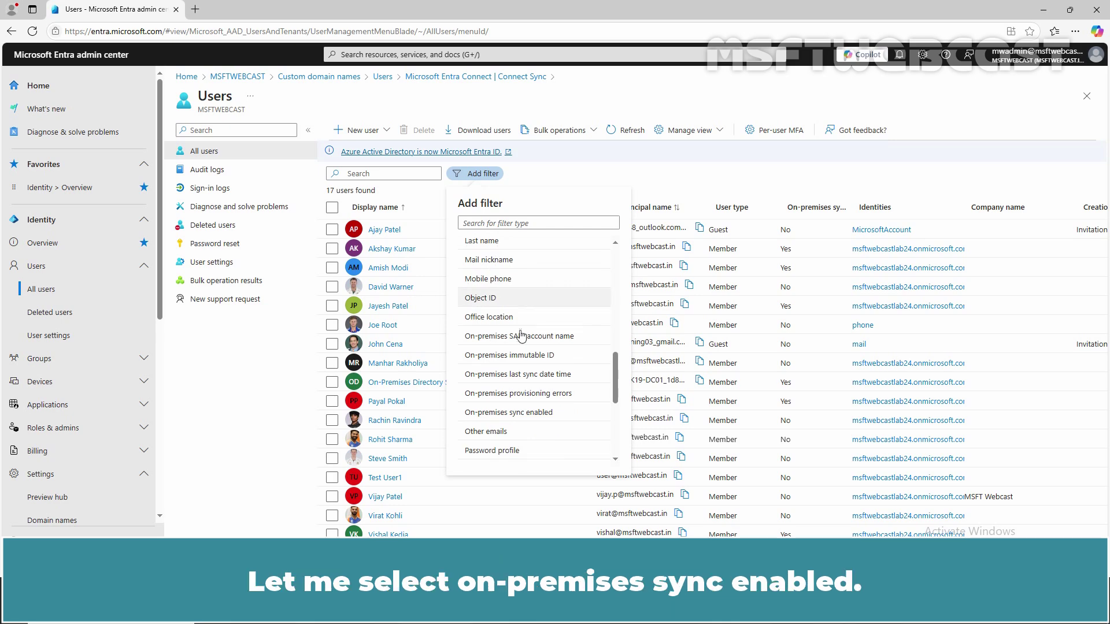
pyautogui.click(524, 418)
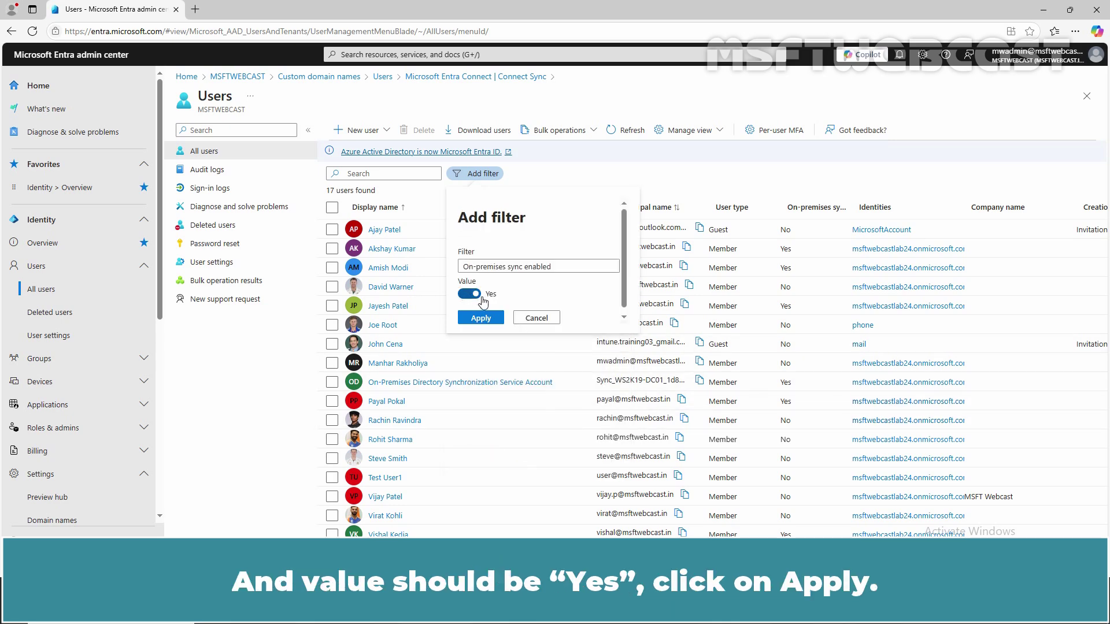
pyautogui.click(480, 319)
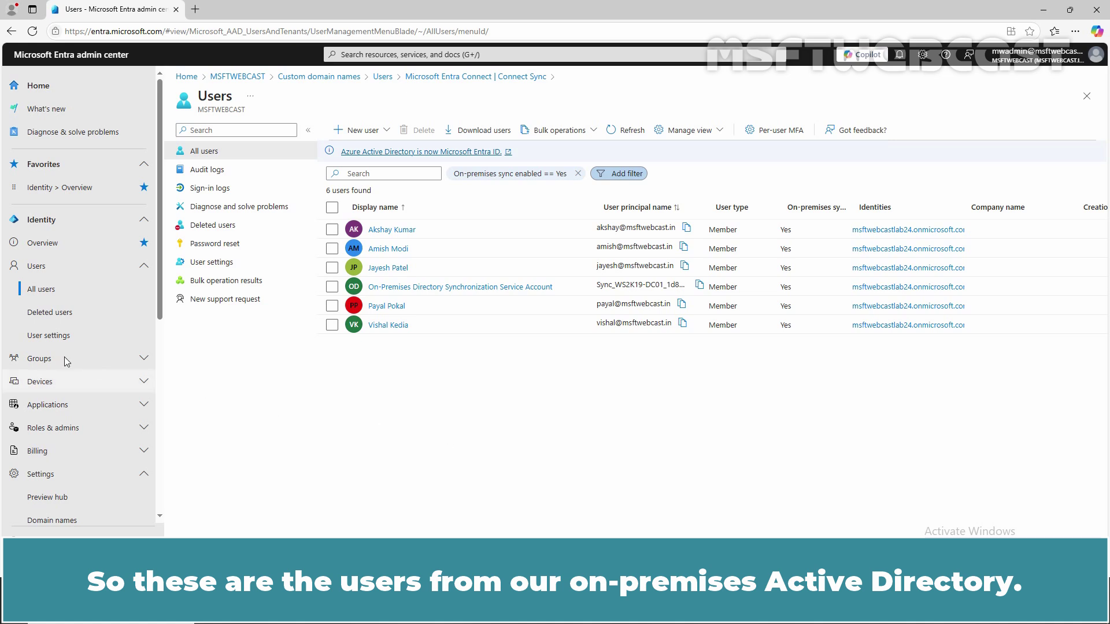
pyautogui.click(46, 358)
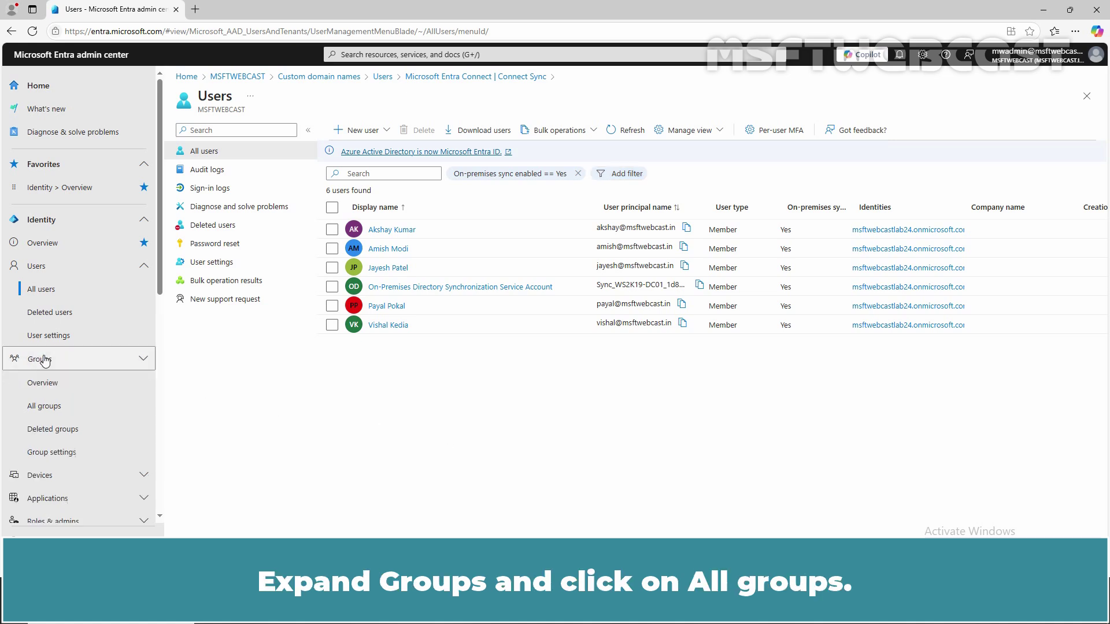
# - Show All groups, listing 9 groups including the synced IndiaComputers and IndiaUsers
pyautogui.click(46, 411)
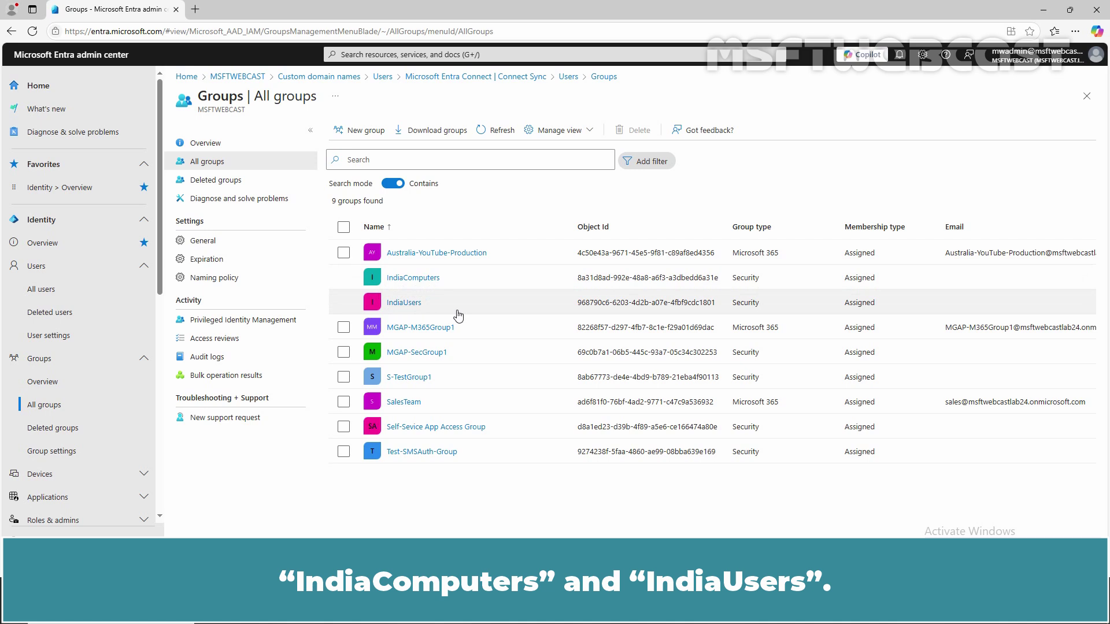
pyautogui.click(58, 474)
pyautogui.scroll(-3, 64, 446)
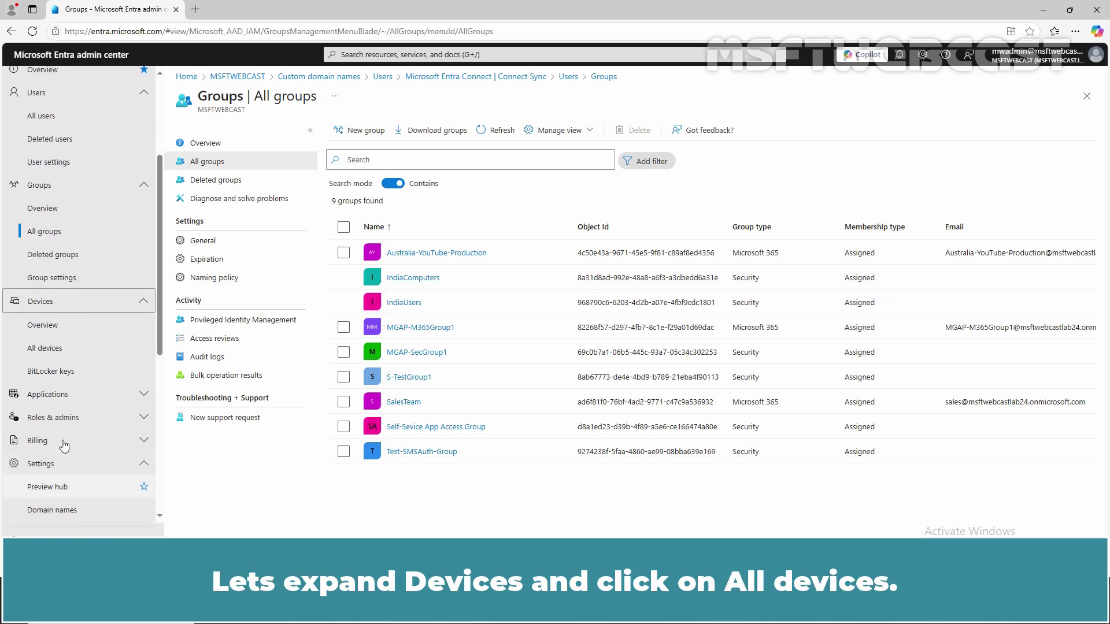
# - Show All devices, listing 4 devices, and widen the Join type column
pyautogui.click(55, 350)
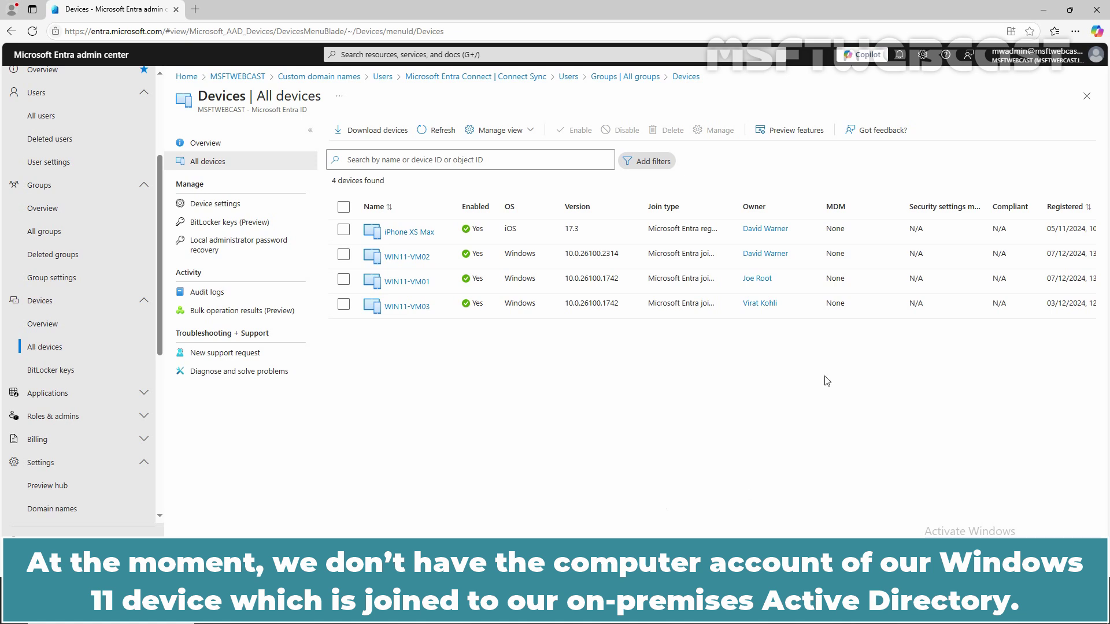
pyautogui.moveTo(738, 206); pyautogui.dragTo(801, 207)
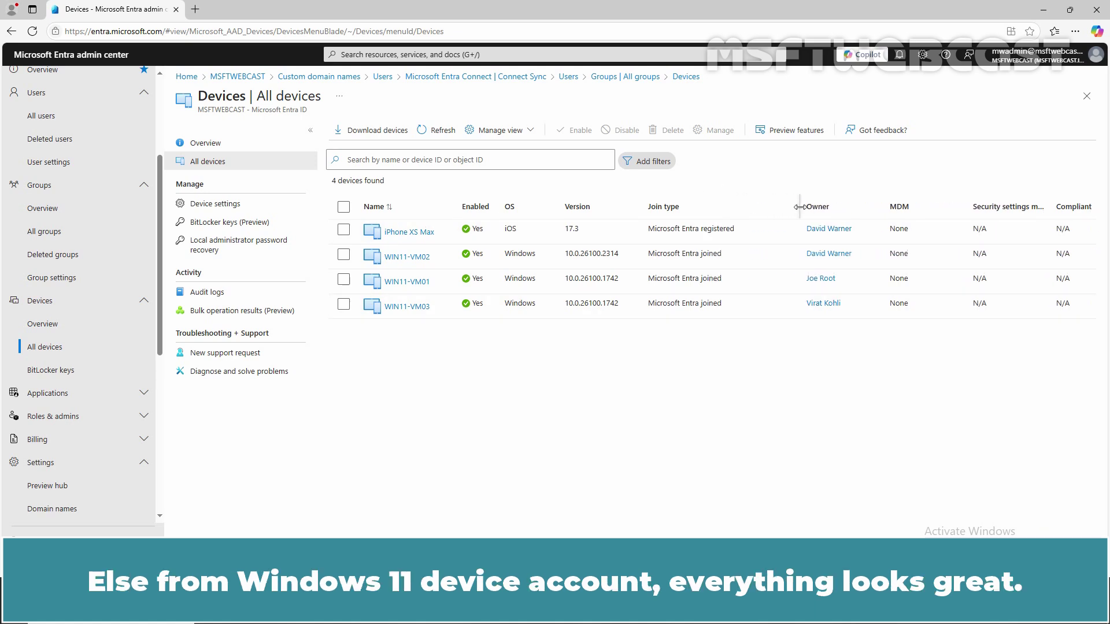